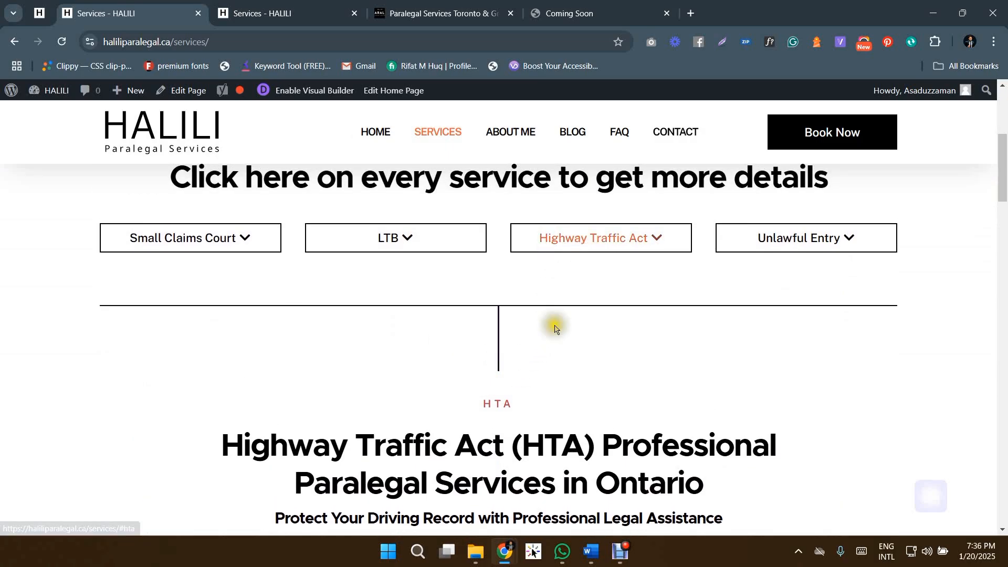
Step: Open the Small Claims Court service on the live Services page and examine its SCC label, heading and details
{"action": "scroll", "coordinate": [534, 357], "scroll_direction": "up", "scroll_amount": 1}
{"action": "scroll", "coordinate": [534, 357], "scroll_direction": "down", "scroll_amount": 1}
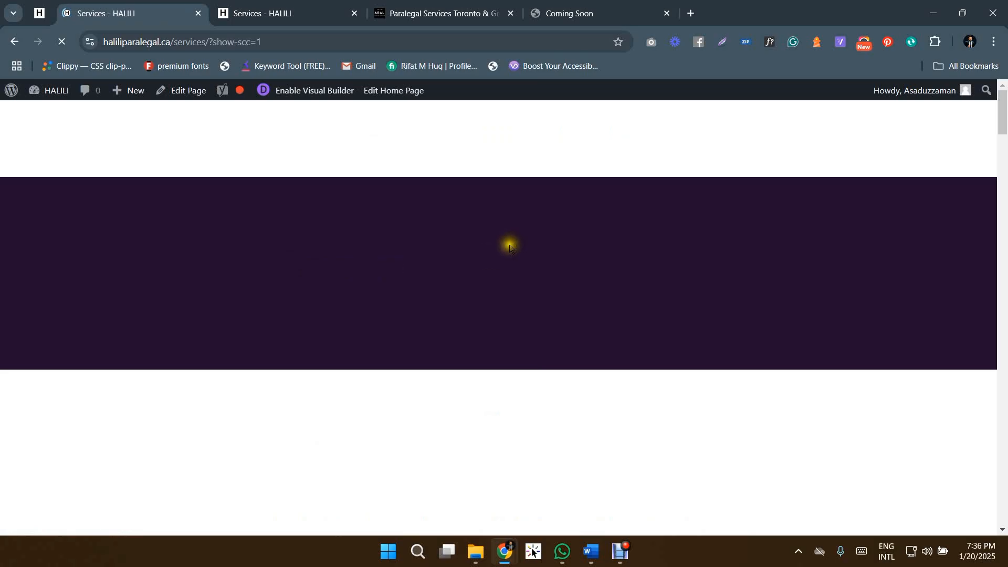
{"action": "scroll", "coordinate": [452, 244], "scroll_direction": "down", "scroll_amount": 5}
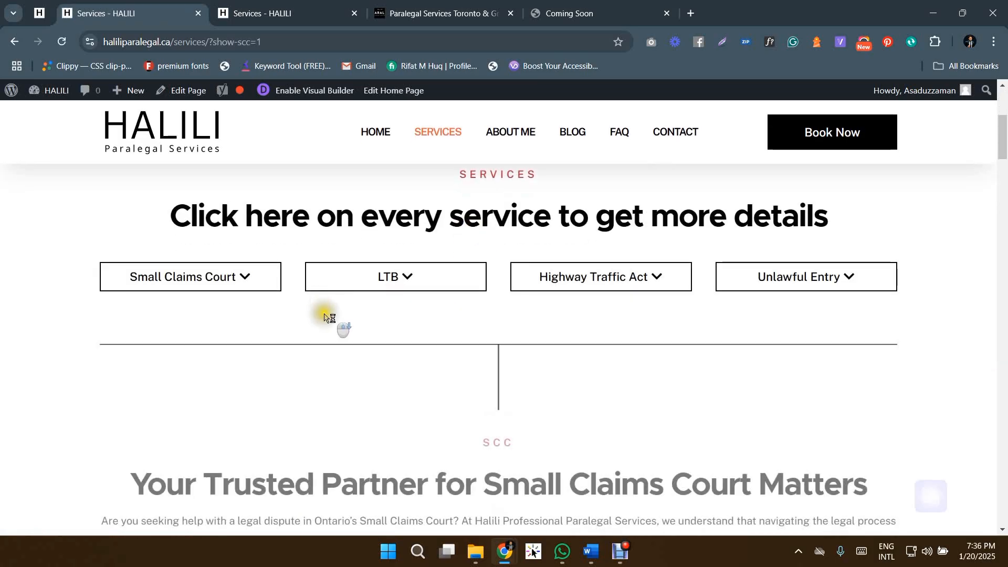
{"action": "scroll", "coordinate": [325, 318], "scroll_direction": "down", "scroll_amount": 1}
{"action": "double_click", "coordinate": [495, 394]}
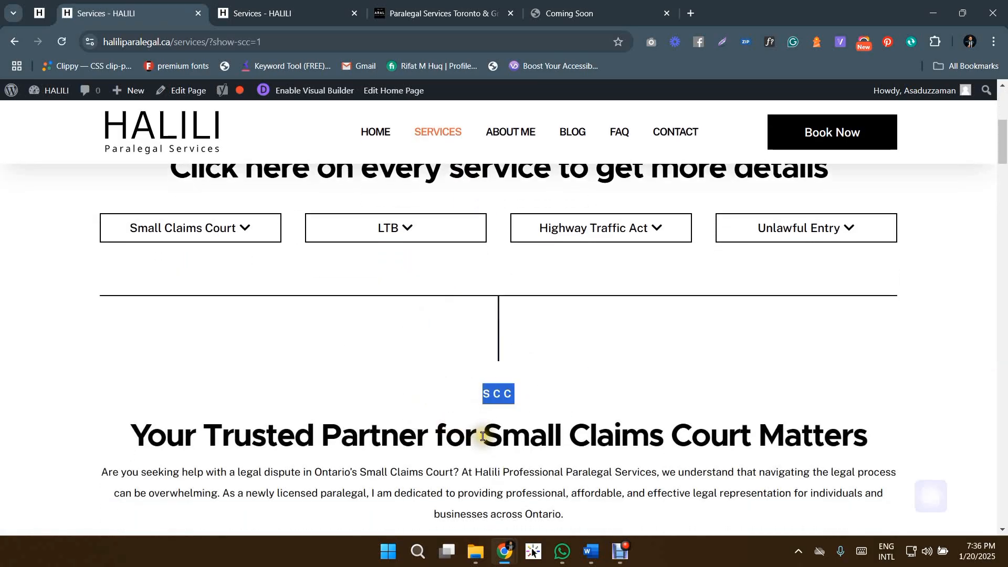
{"action": "left_click_drag", "start_coordinate": [482, 436], "coordinate": [716, 432]}
{"action": "left_click", "coordinate": [714, 429]}
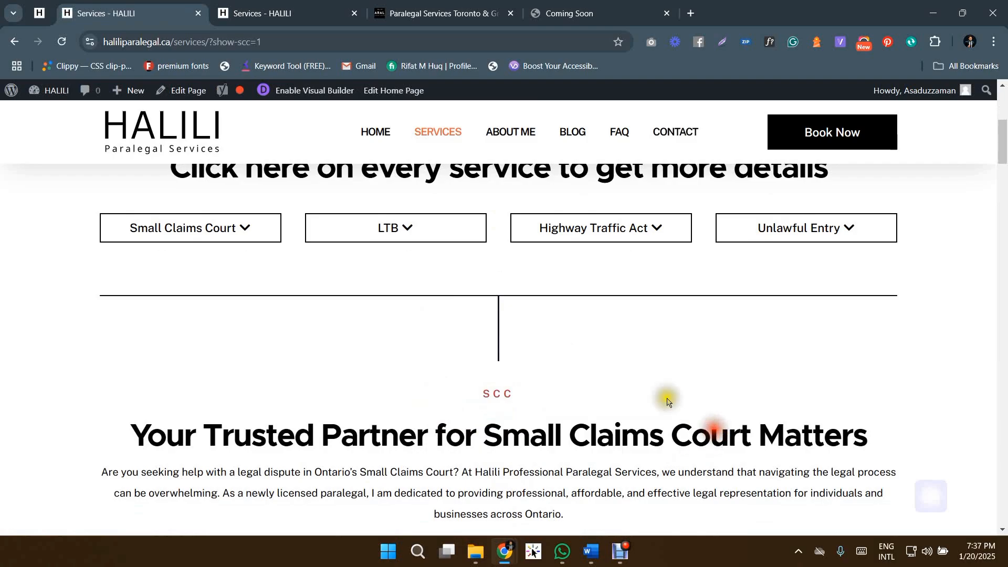
{"action": "scroll", "coordinate": [667, 402], "scroll_direction": "down", "scroll_amount": 10}
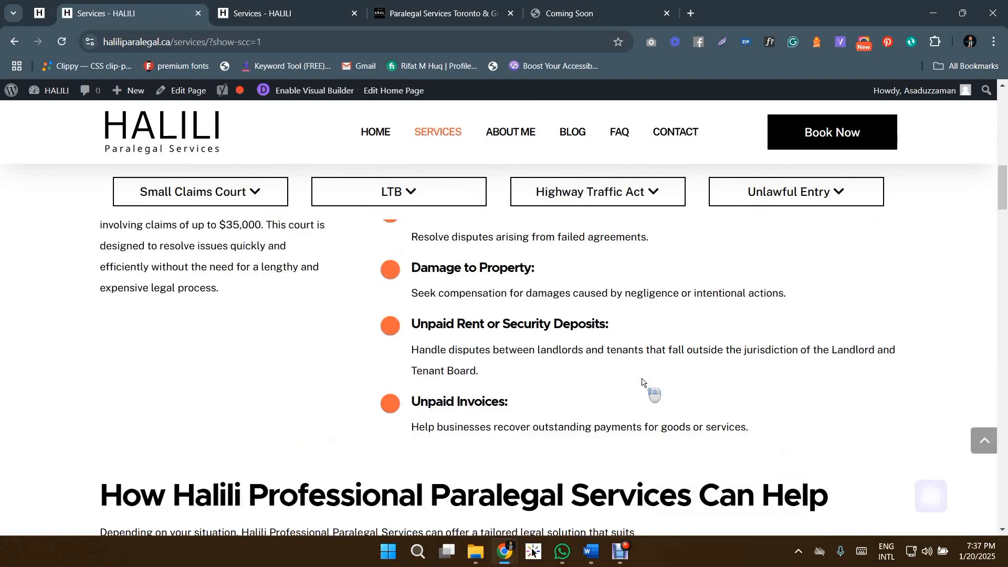
{"action": "scroll", "coordinate": [642, 382], "scroll_direction": "up", "scroll_amount": 10}
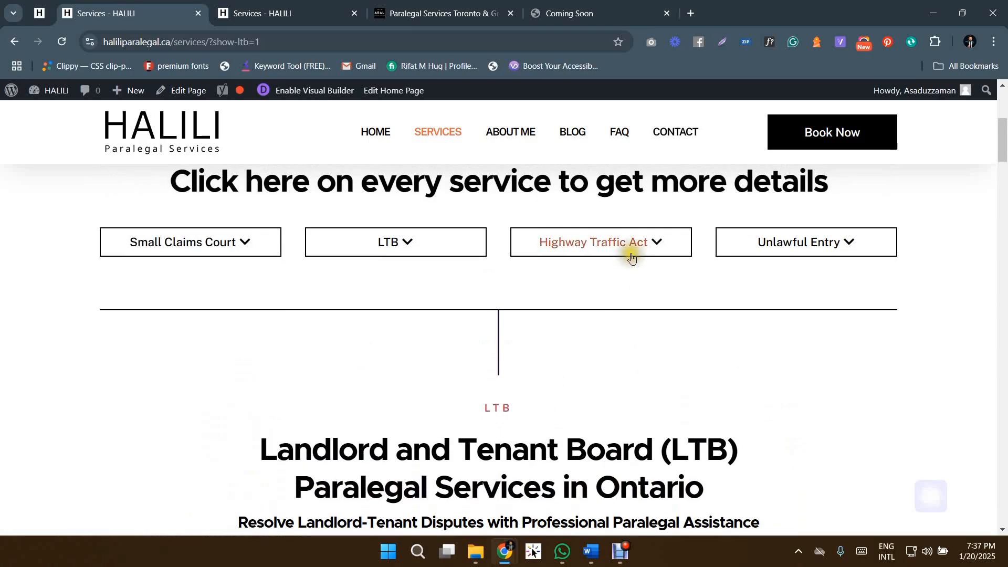
Step: Jump to the Highway Traffic Act service from the LTB view and examine where its section sits
{"action": "left_click", "coordinate": [631, 254]}
{"action": "scroll", "coordinate": [605, 358], "scroll_direction": "down", "scroll_amount": 15}
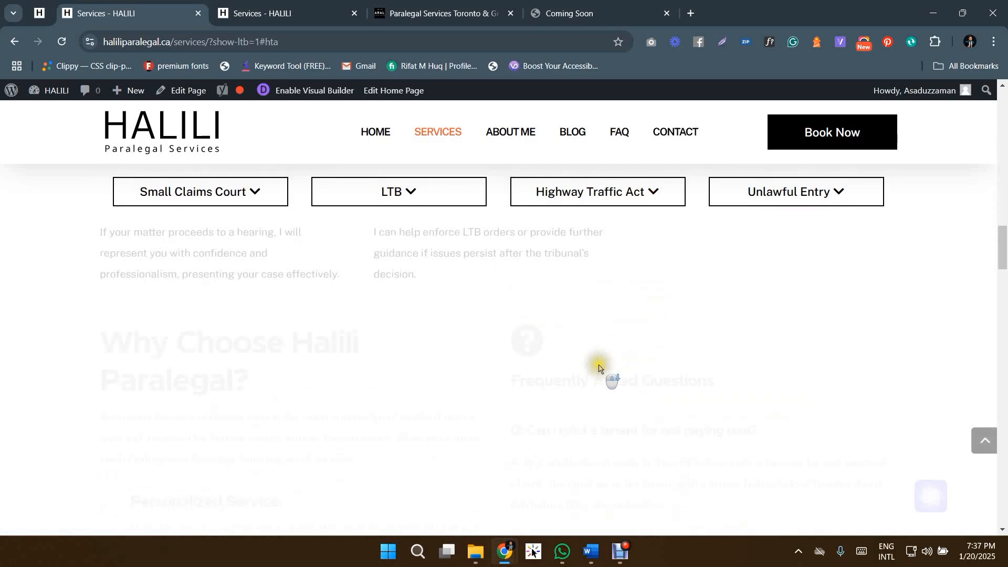
{"action": "scroll", "coordinate": [599, 368], "scroll_direction": "down", "scroll_amount": 10}
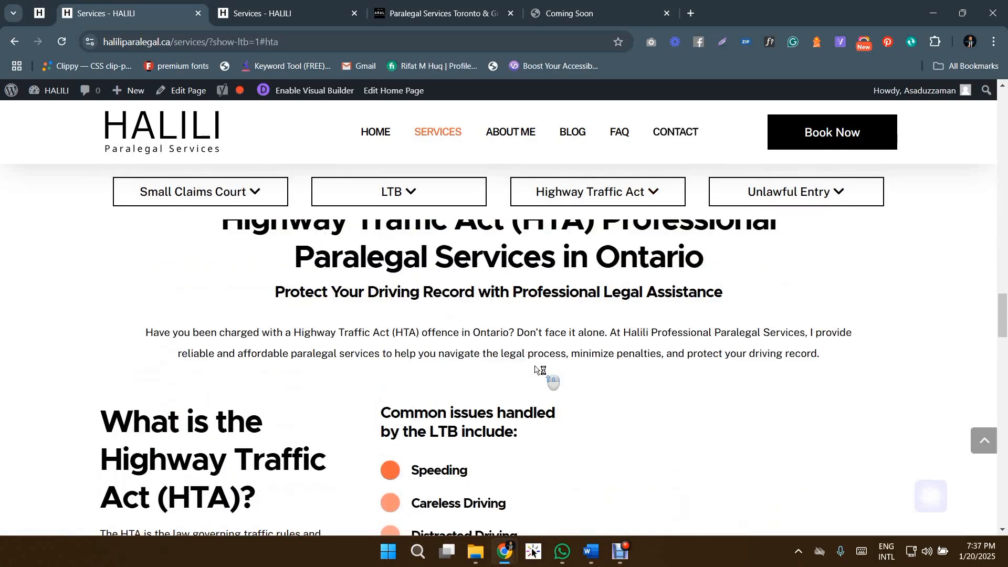
{"action": "scroll", "coordinate": [536, 369], "scroll_direction": "up", "scroll_amount": 3}
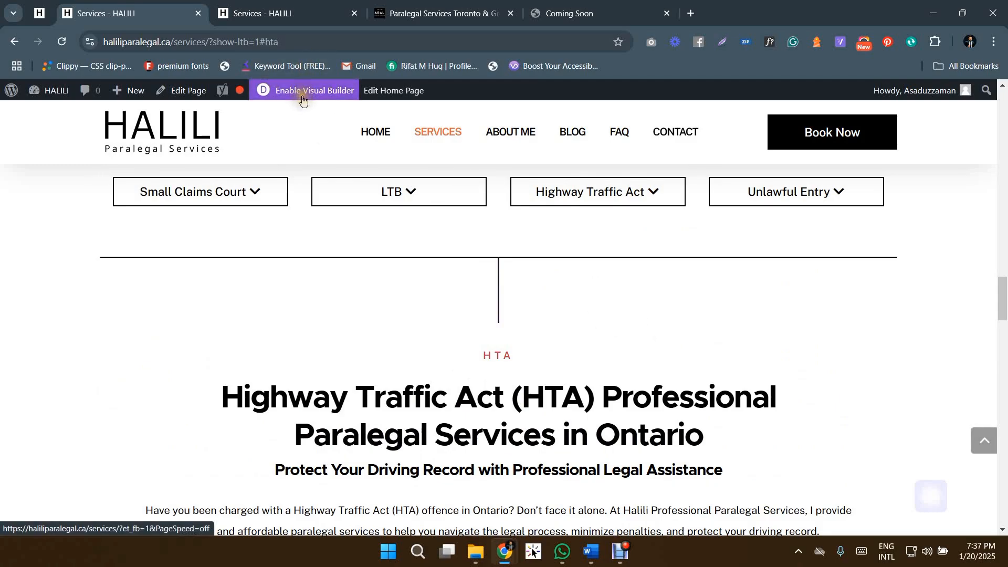
Step: Reload the Services page without the show-ltb=1#hta part of its address and enable the Visual Builder on it
{"action": "left_click_drag", "start_coordinate": [294, 42], "coordinate": [260, 41]}
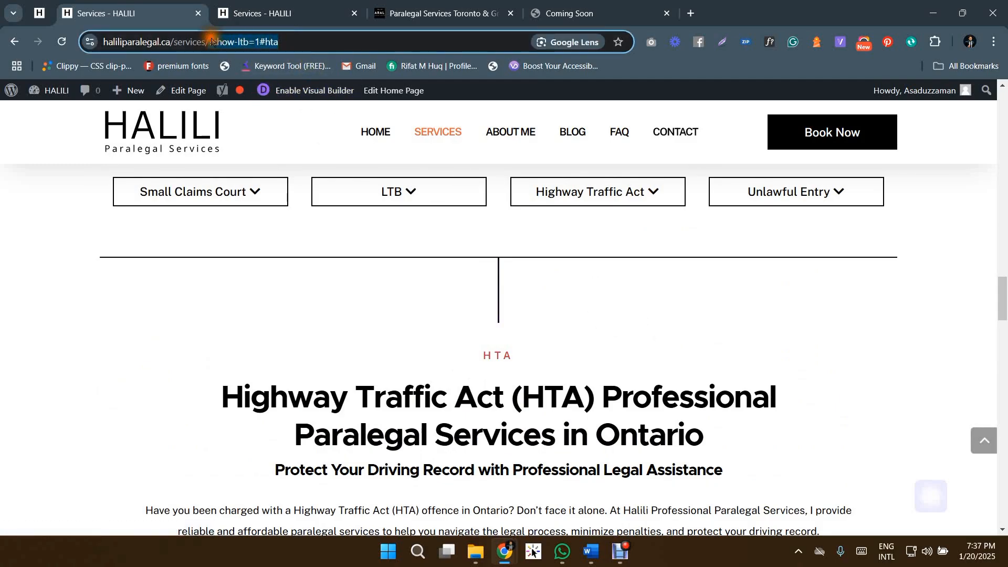
{"action": "key", "text": "BackSpace"}
{"action": "key", "text": "Return"}
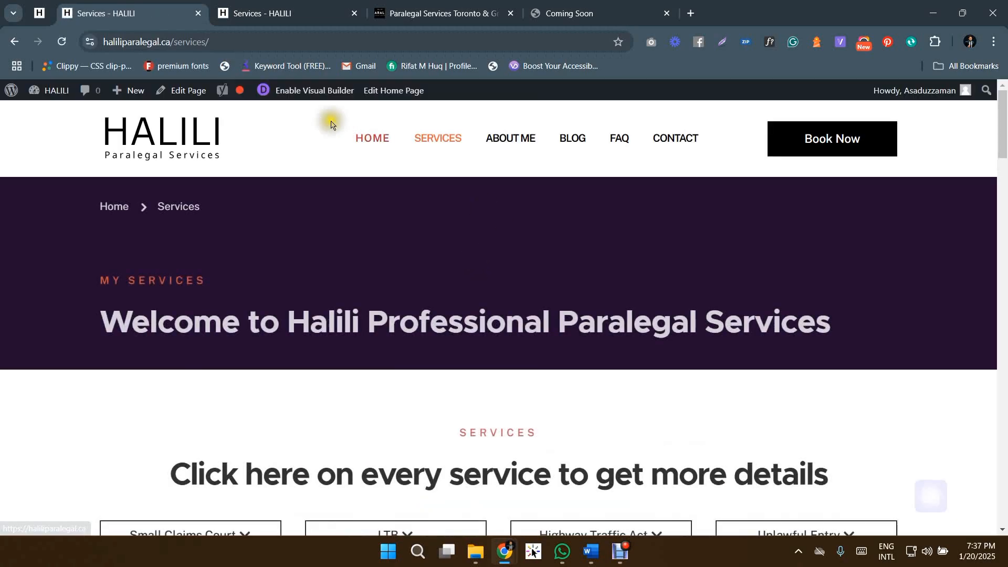
{"action": "left_click", "coordinate": [311, 99]}
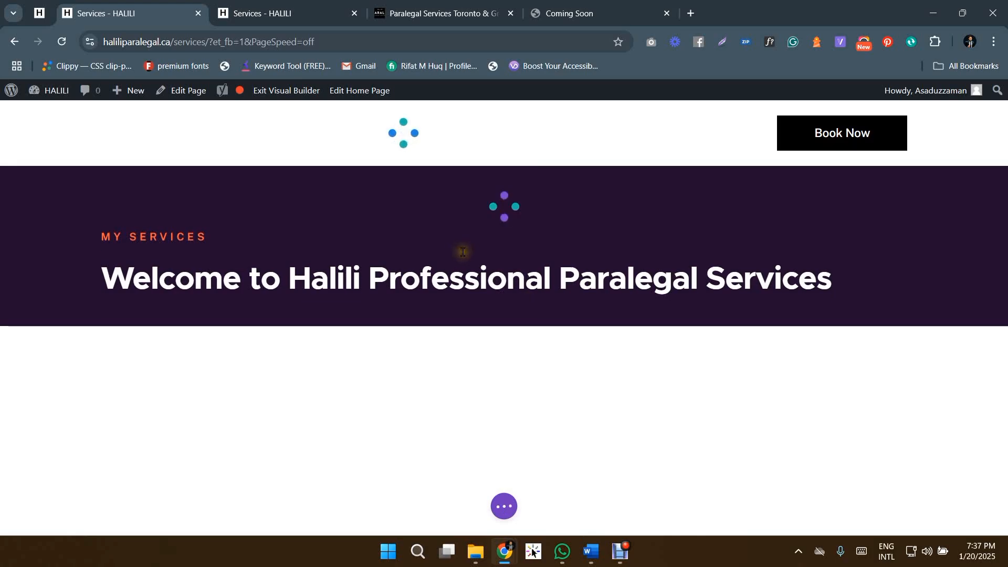
Step: Examine the HTA section and the Highway Traffic Act service link on the live Services page in the other tab
{"action": "left_click", "coordinate": [305, 8]}
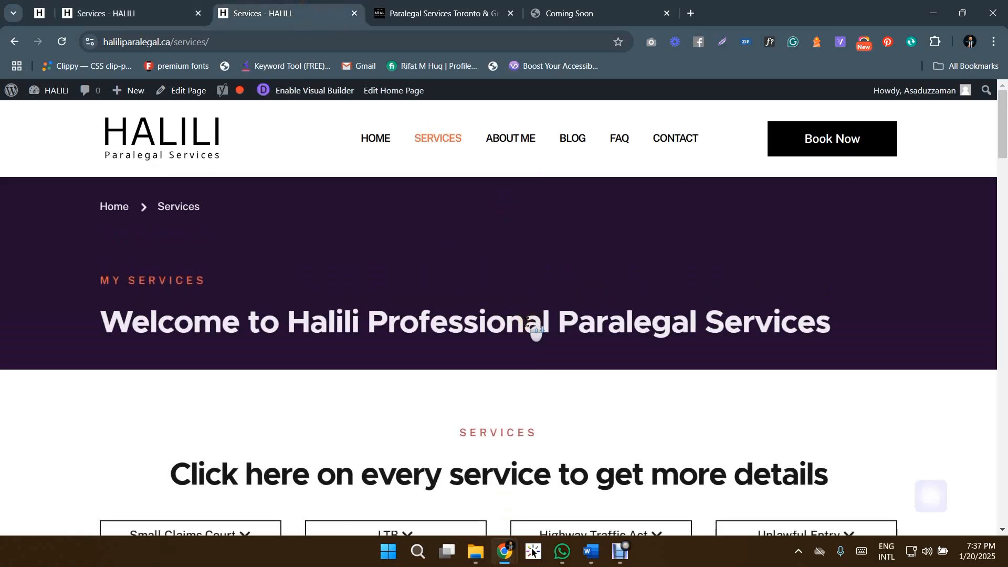
{"action": "scroll", "coordinate": [531, 342], "scroll_direction": "down", "scroll_amount": 5}
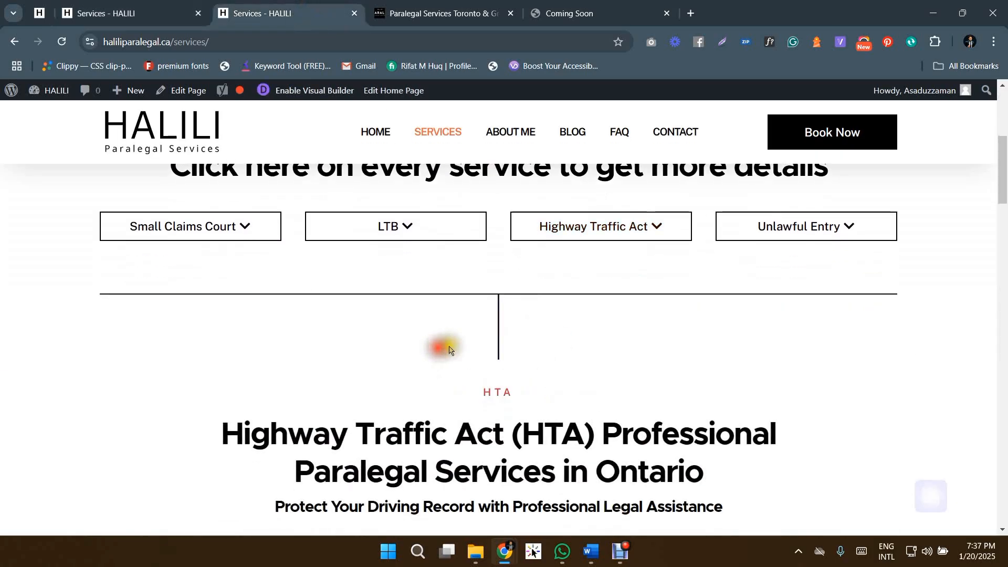
{"action": "left_click_drag", "start_coordinate": [528, 383], "coordinate": [406, 367]}
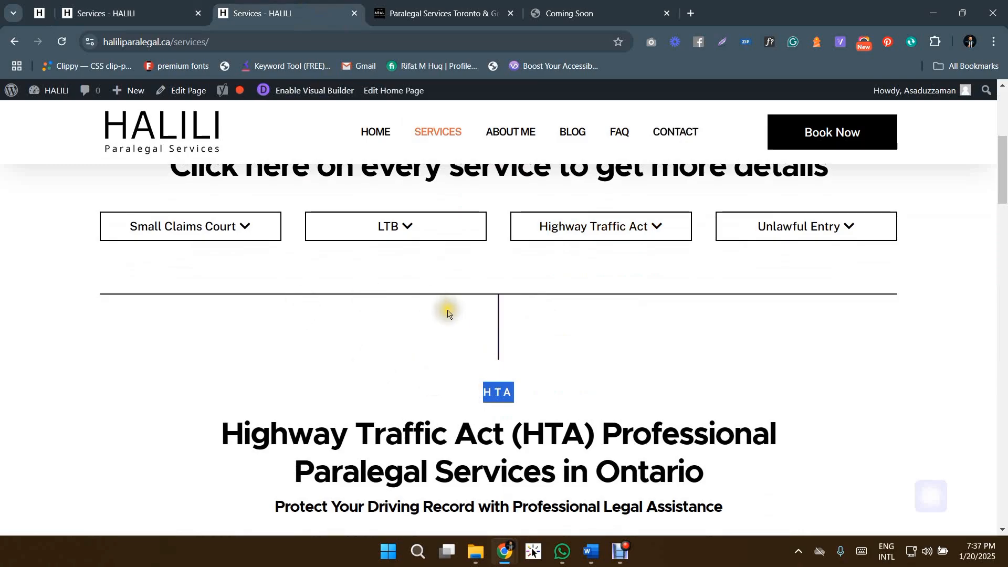
{"action": "scroll", "coordinate": [578, 320], "scroll_direction": "up", "scroll_amount": 2}
{"action": "left_click", "coordinate": [646, 344]}
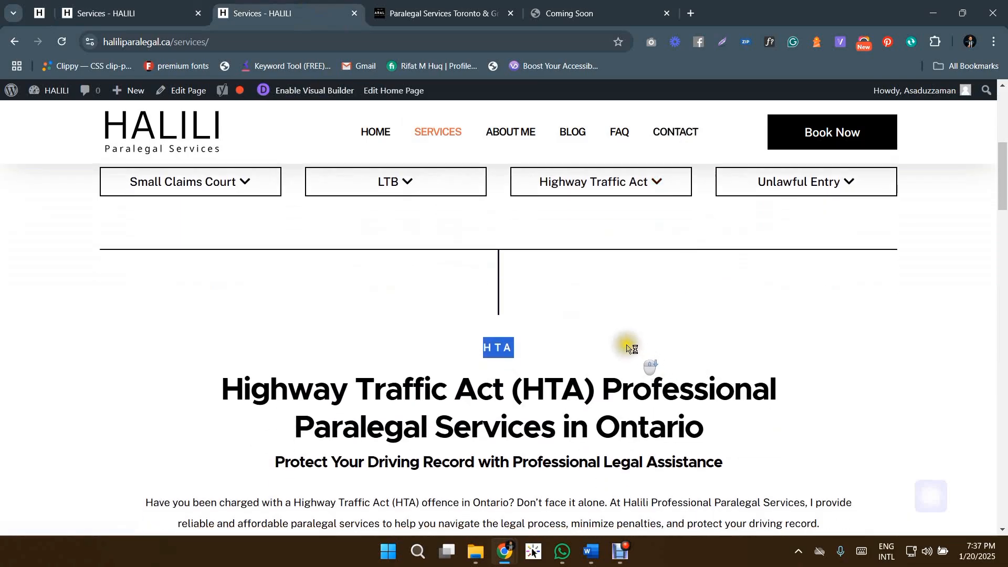
{"action": "scroll", "coordinate": [625, 336], "scroll_direction": "up", "scroll_amount": 2}
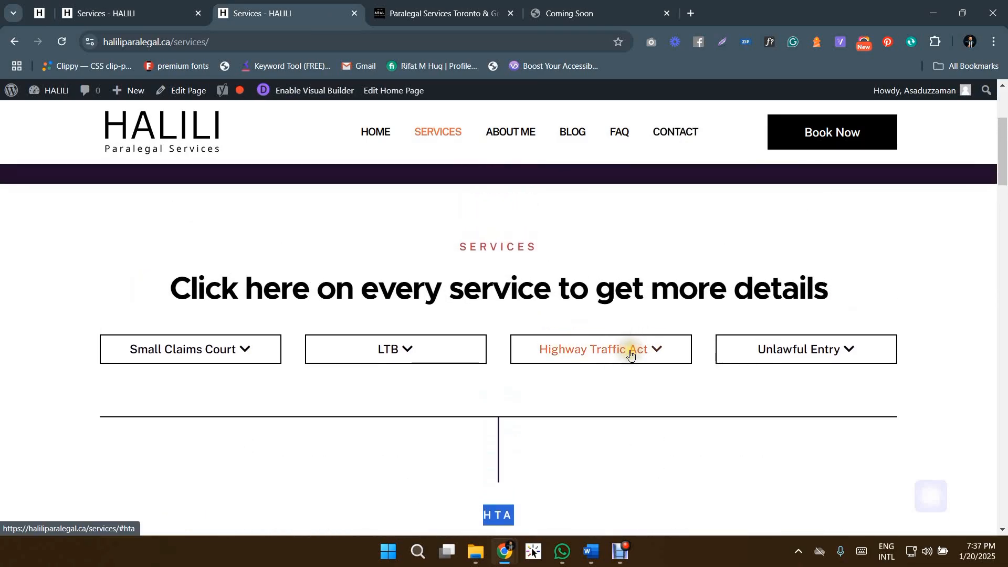
{"action": "scroll", "coordinate": [604, 337], "scroll_direction": "down", "scroll_amount": 1}
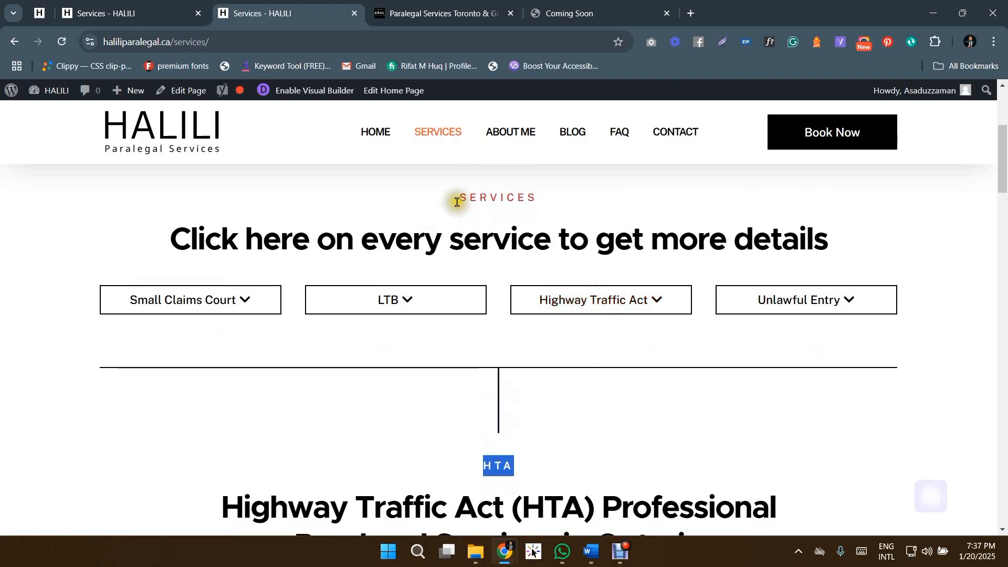
Step: Return to the page being edited in the Visual Builder and open the settings of the Highway Traffic Act section
{"action": "left_click", "coordinate": [202, 5]}
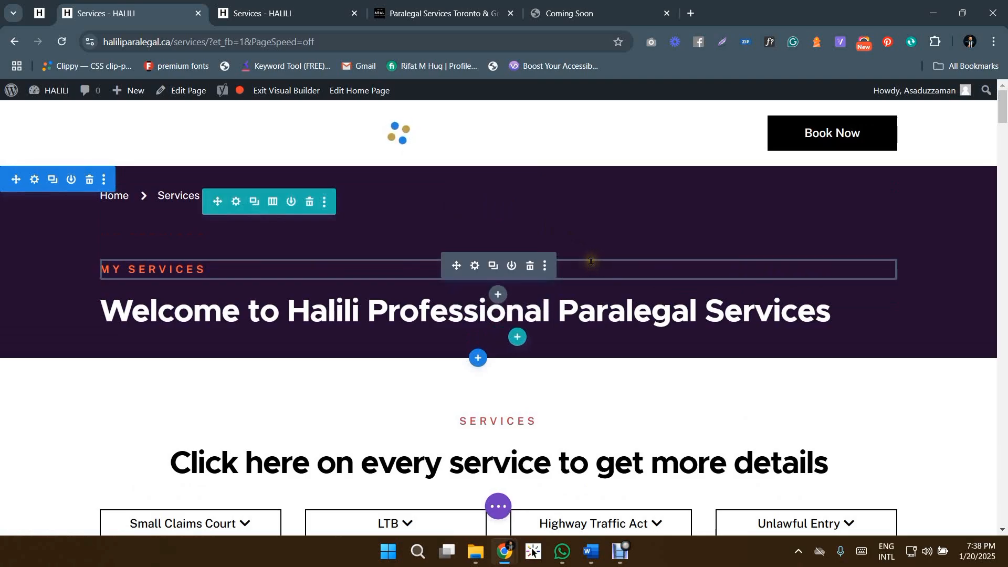
{"action": "scroll", "coordinate": [589, 262], "scroll_direction": "down", "scroll_amount": 3}
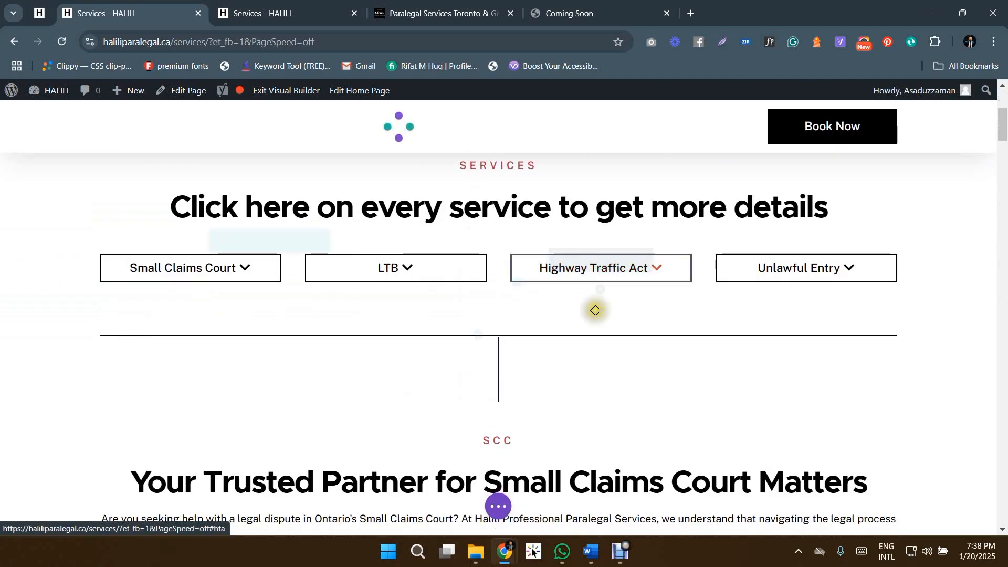
{"action": "scroll", "coordinate": [619, 341], "scroll_direction": "down", "scroll_amount": 5}
{"action": "scroll", "coordinate": [620, 342], "scroll_direction": "up", "scroll_amount": 7}
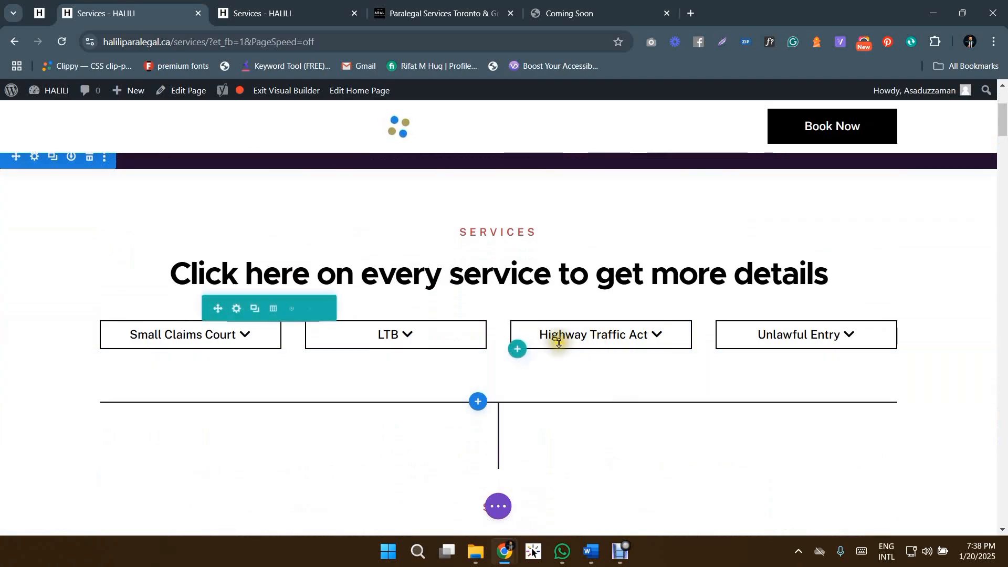
{"action": "scroll", "coordinate": [613, 331], "scroll_direction": "down", "scroll_amount": 10}
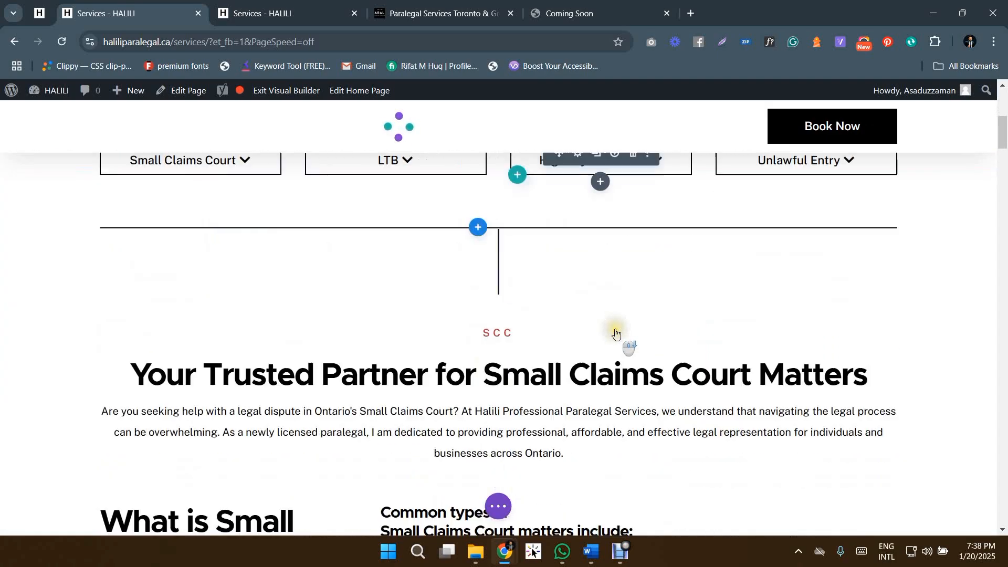
{"action": "scroll", "coordinate": [615, 335], "scroll_direction": "down", "scroll_amount": 15}
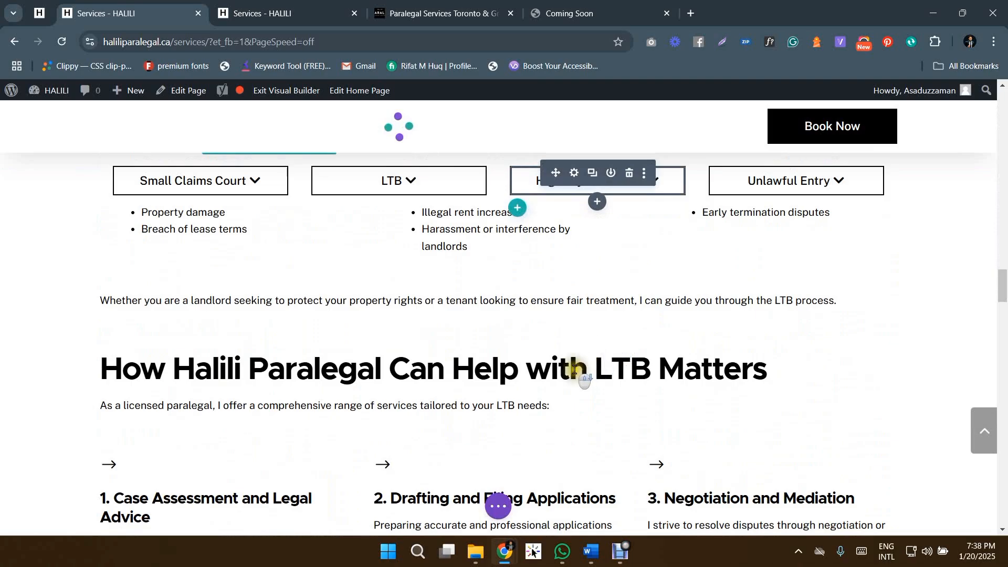
{"action": "scroll", "coordinate": [612, 347], "scroll_direction": "down", "scroll_amount": 10}
{"action": "scroll", "coordinate": [611, 351], "scroll_direction": "down", "scroll_amount": 5}
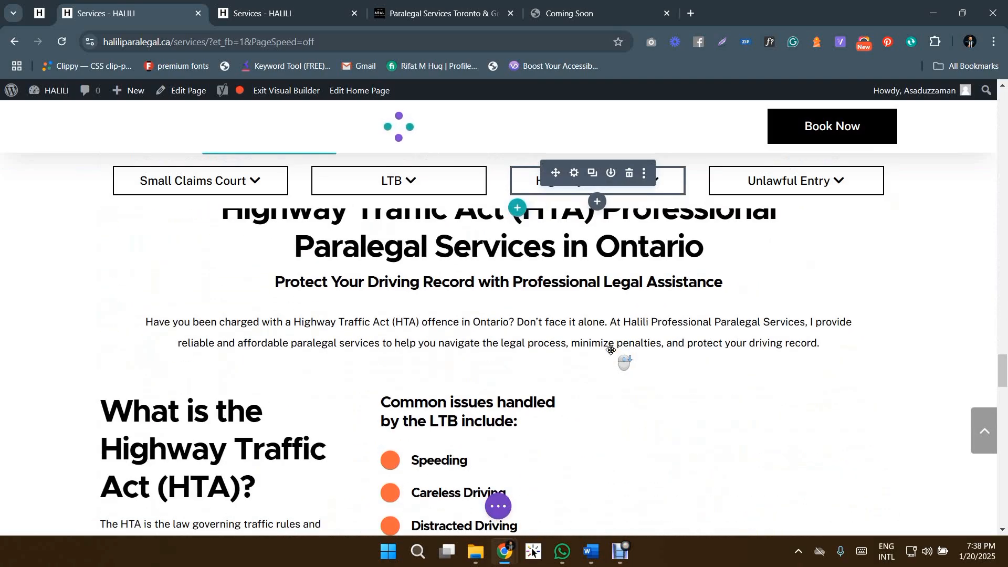
{"action": "scroll", "coordinate": [553, 335], "scroll_direction": "up", "scroll_amount": 5}
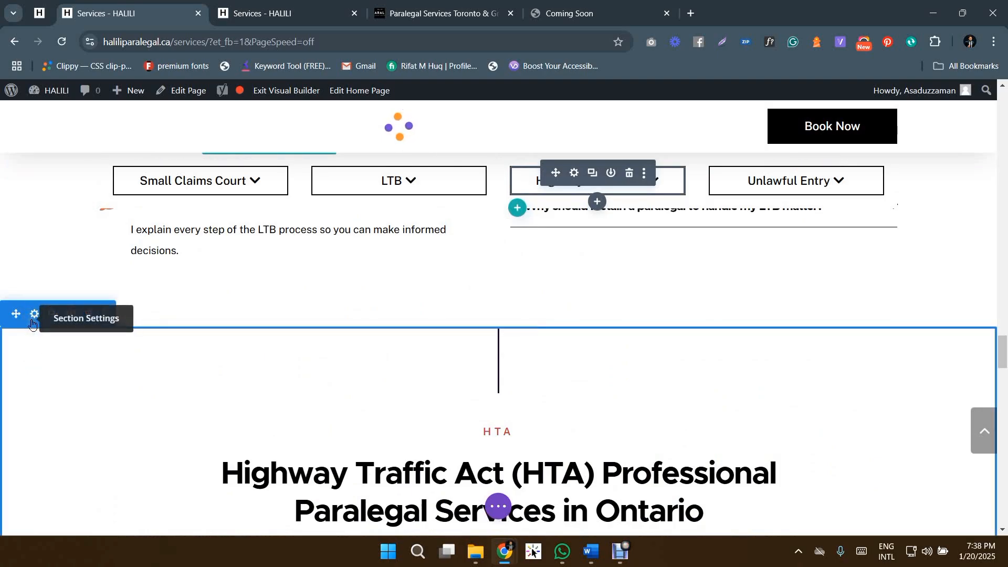
{"action": "left_click", "coordinate": [32, 320]}
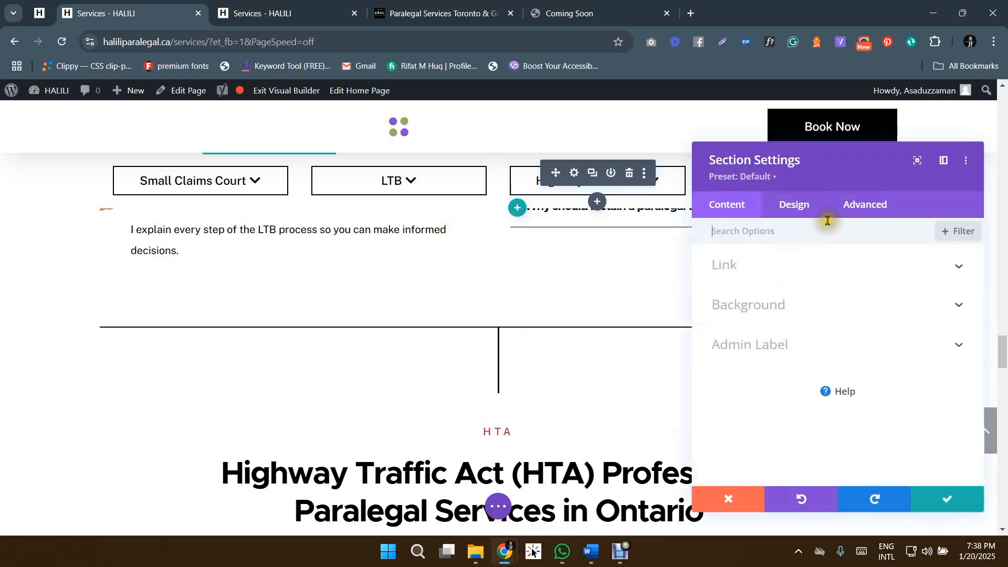
Step: Add a URL Parameter display condition to the Highway Traffic Act section
{"action": "left_click", "coordinate": [867, 207]}
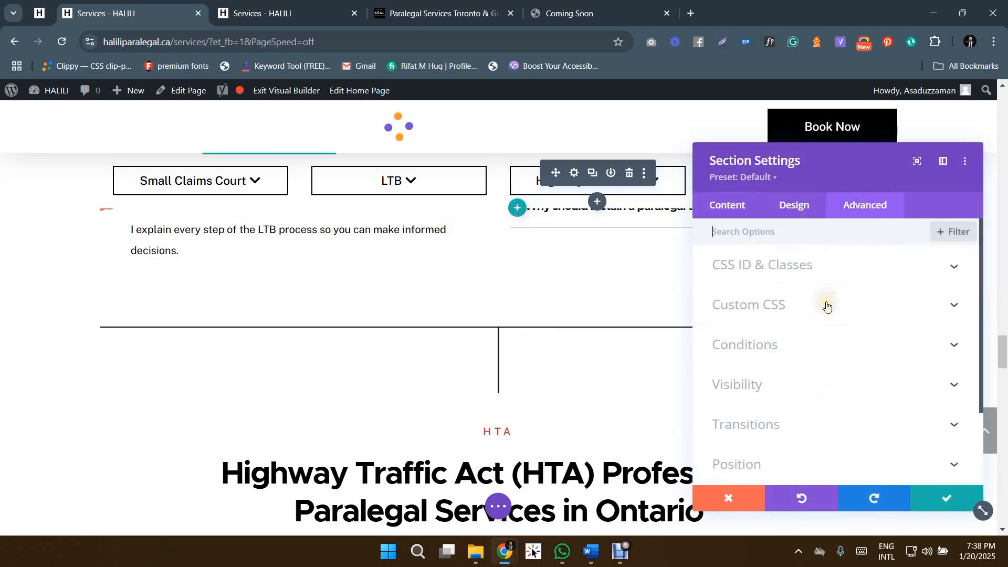
{"action": "scroll", "coordinate": [827, 306], "scroll_direction": "down", "scroll_amount": 1}
{"action": "scroll", "coordinate": [810, 326], "scroll_direction": "up", "scroll_amount": 1}
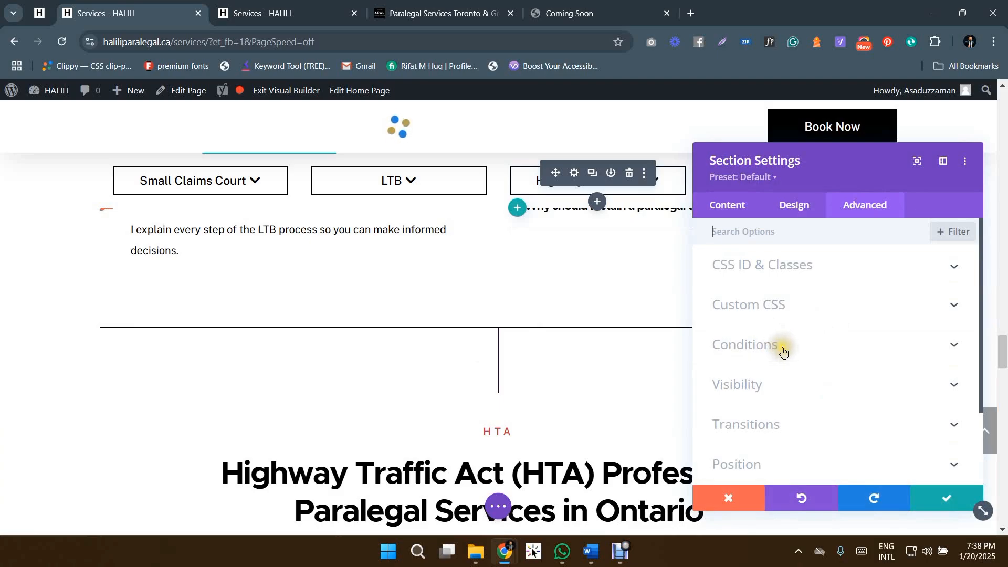
{"action": "left_click", "coordinate": [783, 351]}
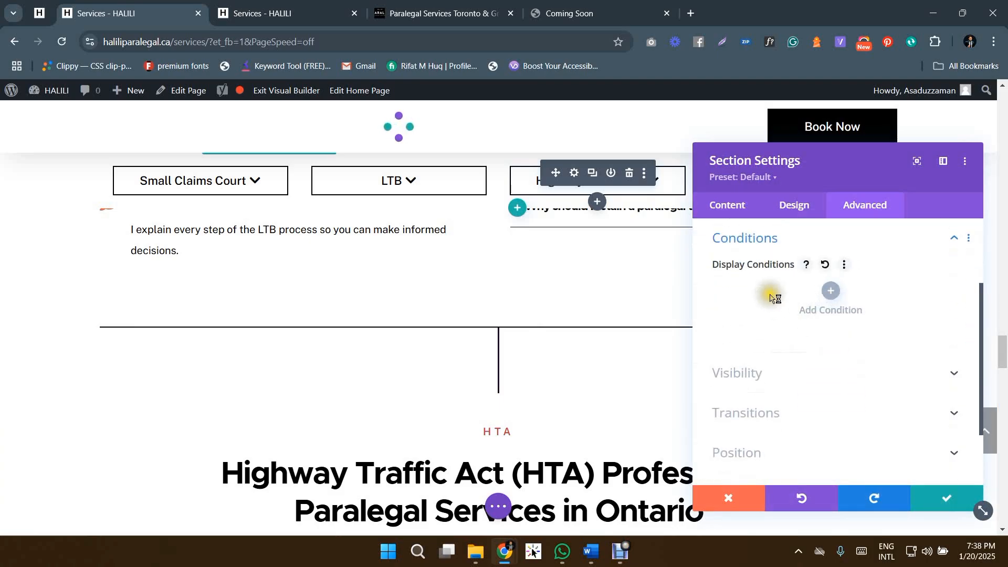
{"action": "left_click", "coordinate": [834, 294]}
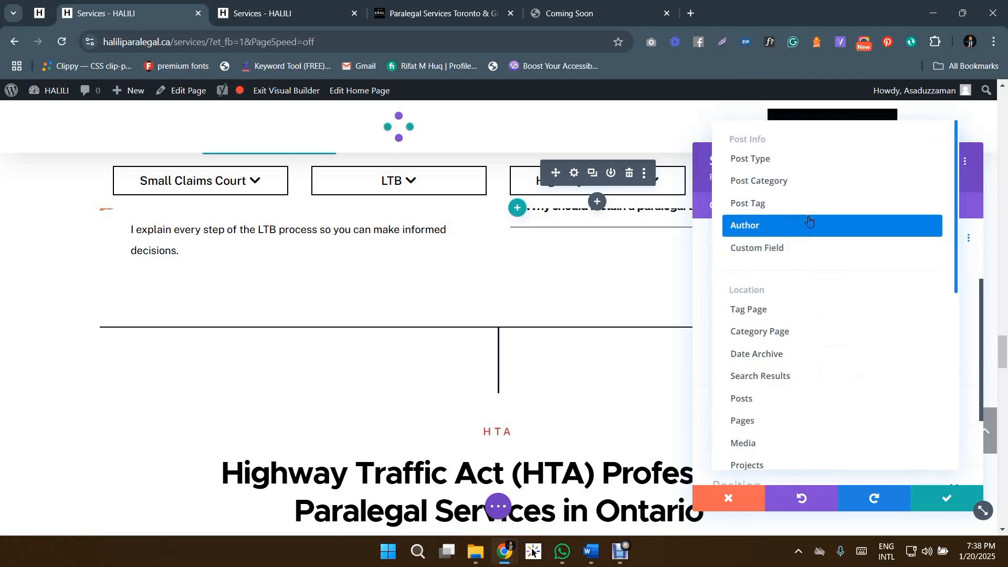
{"action": "scroll", "coordinate": [809, 220], "scroll_direction": "down", "scroll_amount": 5}
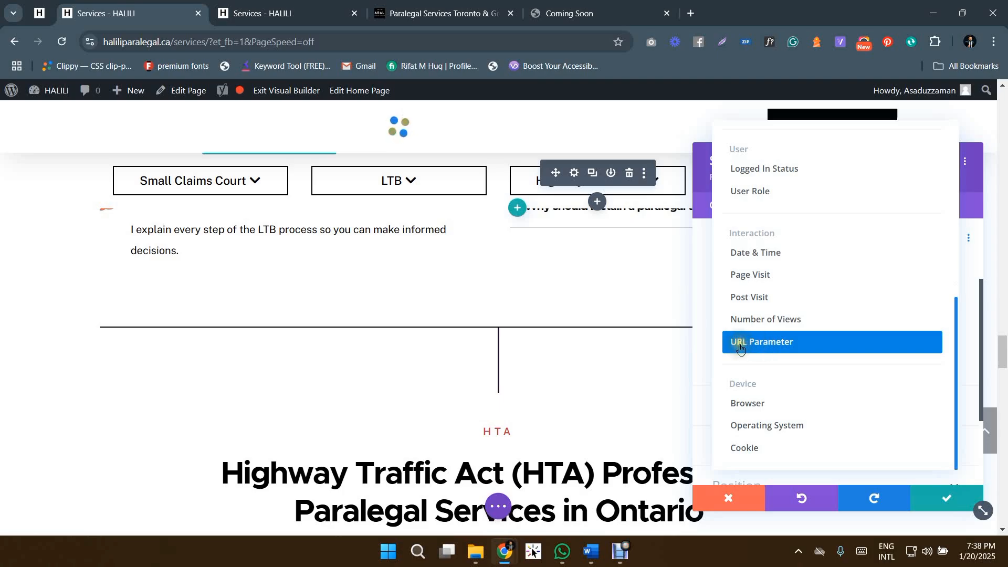
{"action": "left_click", "coordinate": [801, 343]}
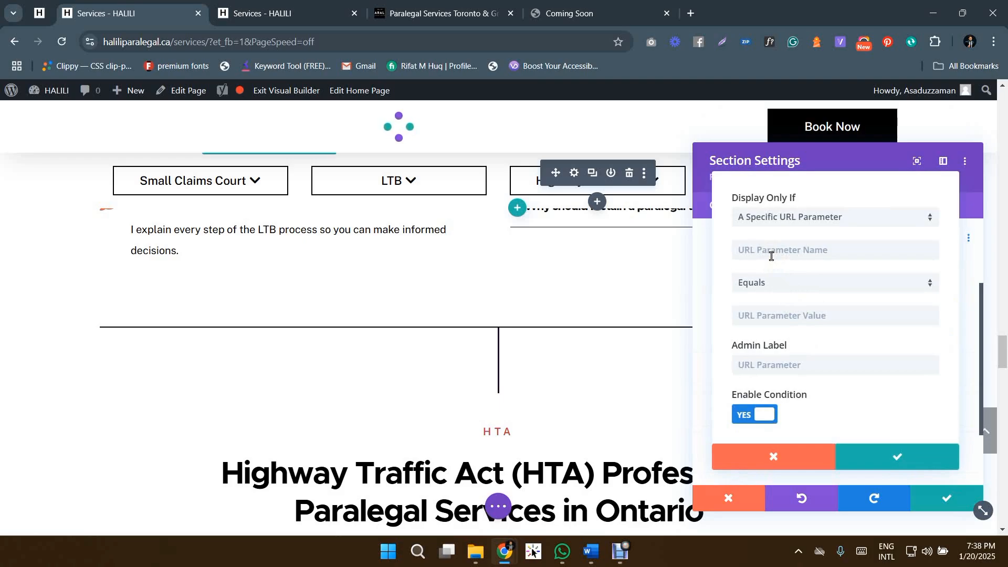
Step: Set the condition to display the section only if the URL parameter showhta equals 1, and save the section and page
{"action": "left_click", "coordinate": [855, 257]}
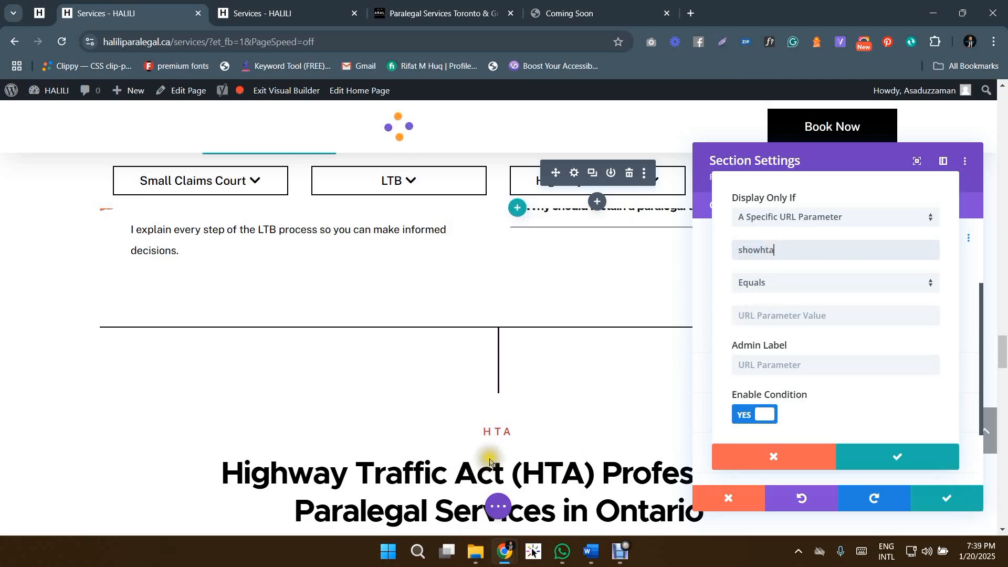
{"action": "left_click", "coordinate": [795, 319]}
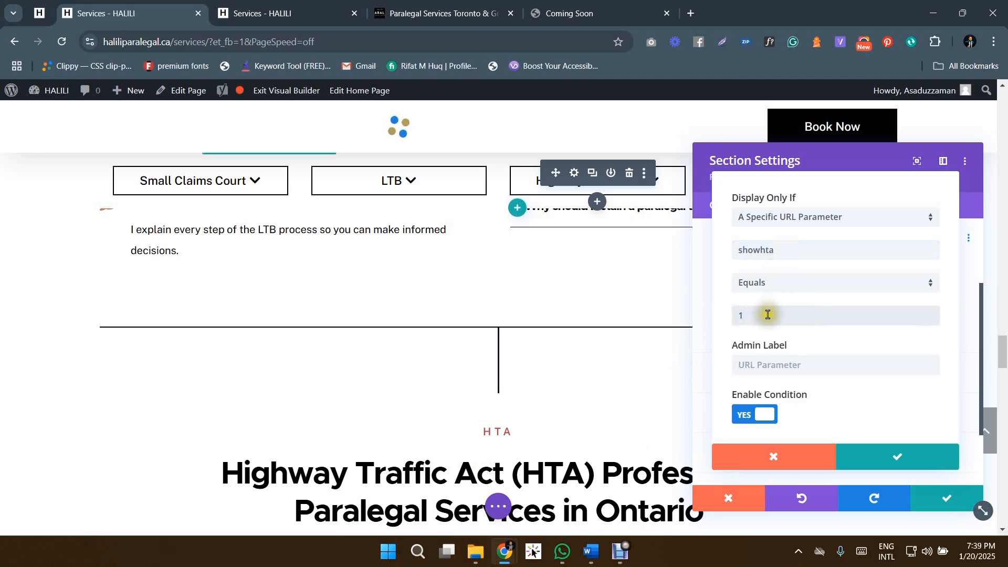
{"action": "left_click_drag", "start_coordinate": [786, 253], "coordinate": [739, 253]}
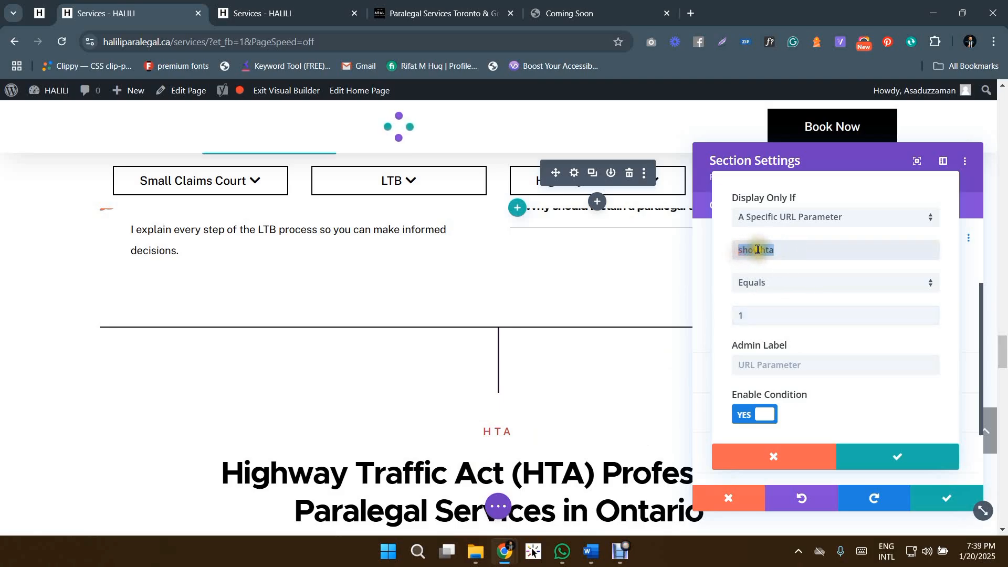
{"action": "left_click", "coordinate": [914, 462]}
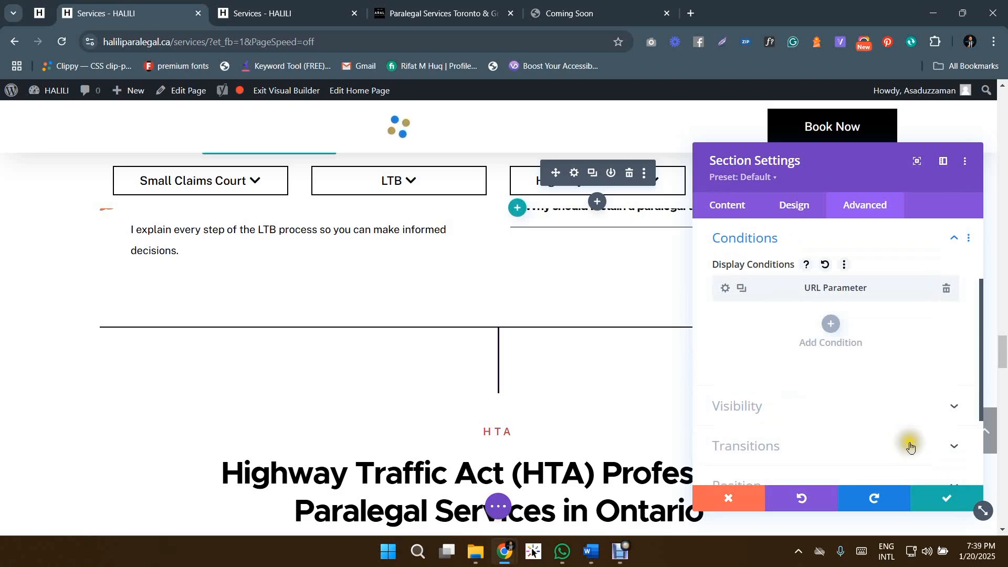
{"action": "left_click", "coordinate": [945, 503]}
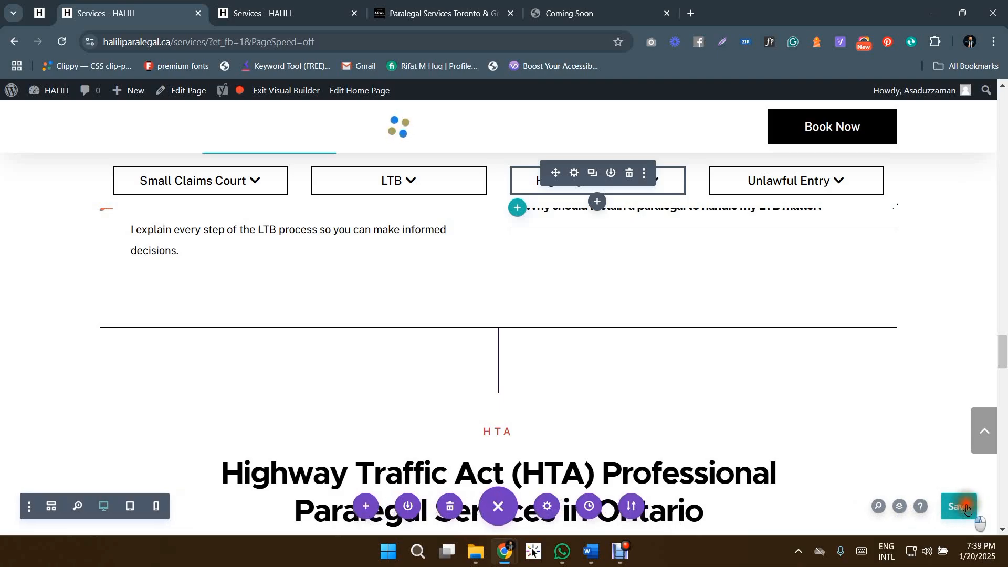
{"action": "key", "text": "ctrl+s"}
{"action": "scroll", "coordinate": [767, 419], "scroll_direction": "up", "scroll_amount": 4}
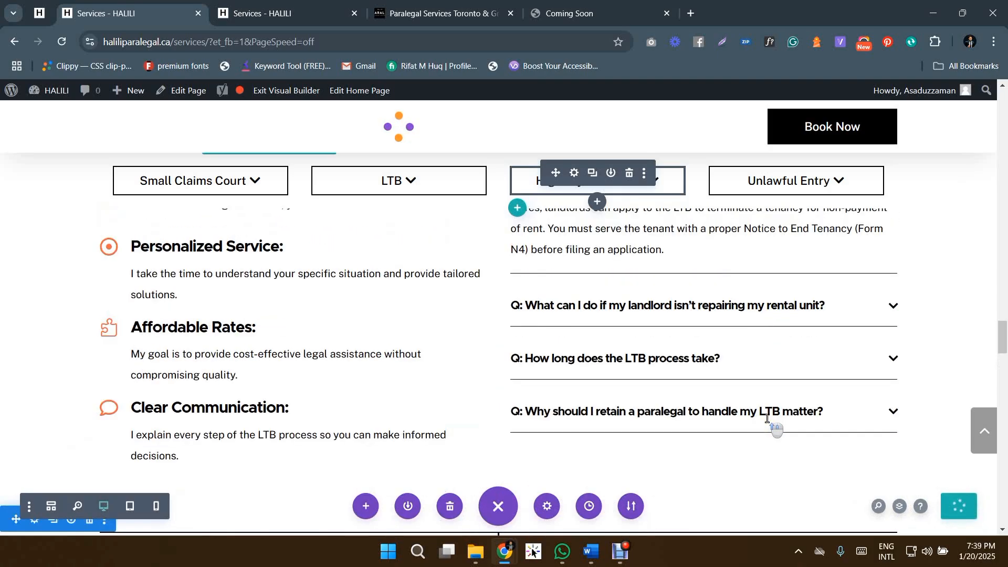
{"action": "scroll", "coordinate": [768, 418], "scroll_direction": "up", "scroll_amount": 20}
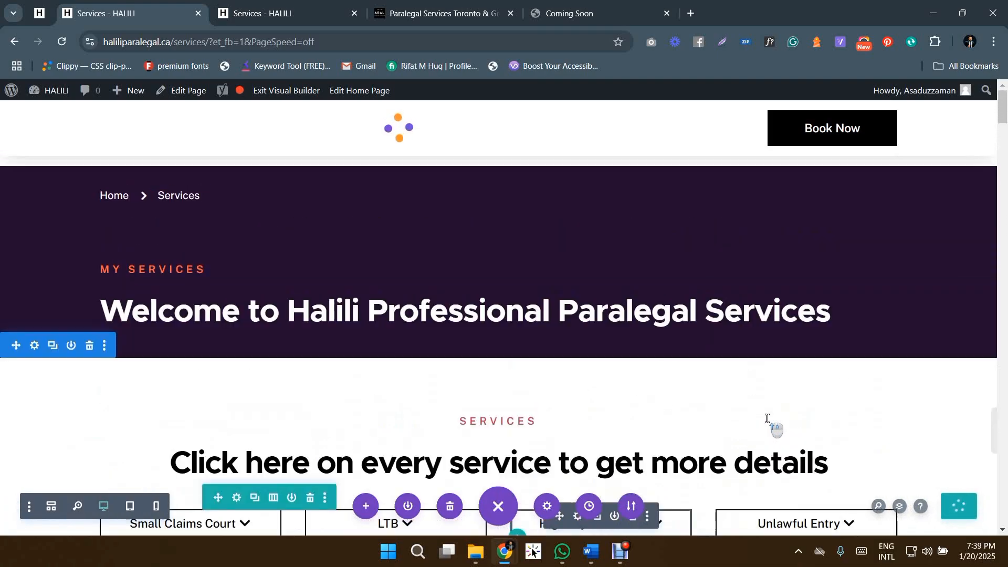
{"action": "scroll", "coordinate": [768, 419], "scroll_direction": "down", "scroll_amount": 3}
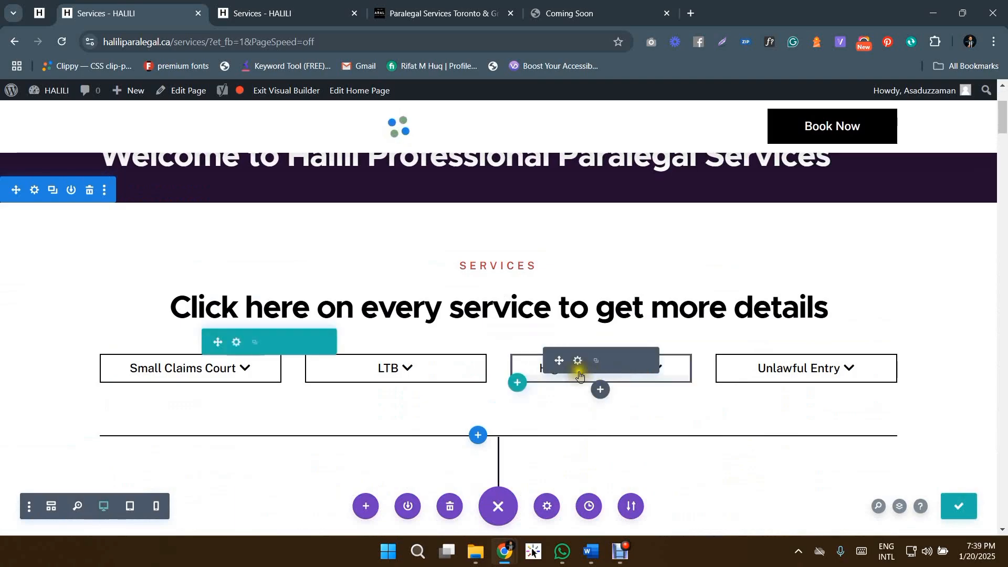
{"action": "left_click", "coordinate": [577, 367]}
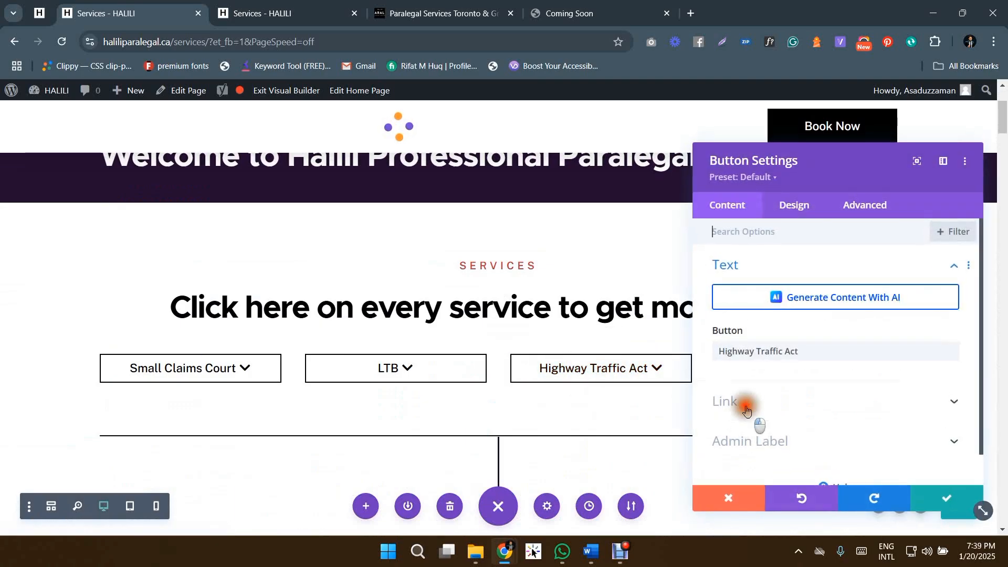
{"action": "left_click", "coordinate": [745, 406]}
{"action": "double_click", "coordinate": [757, 308]}
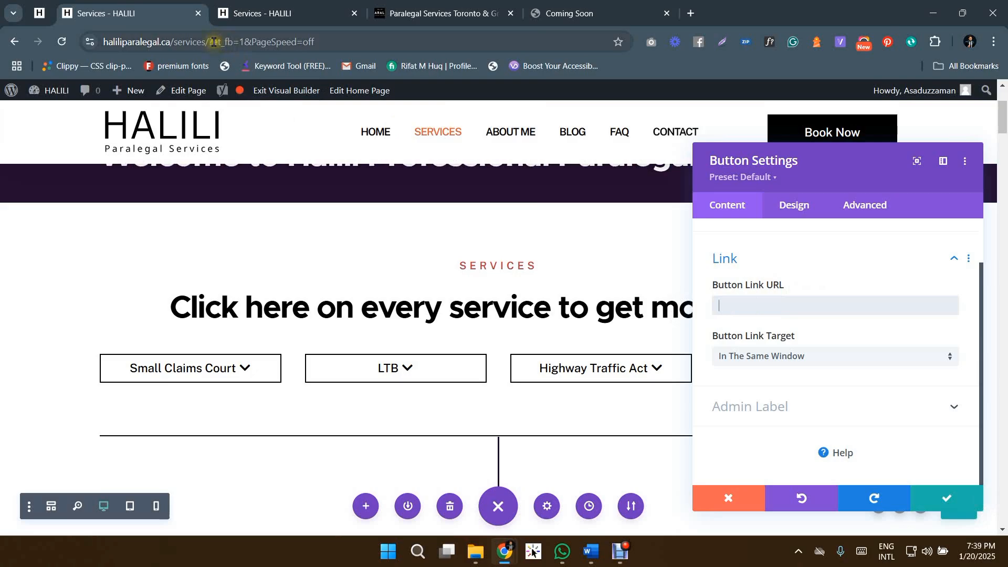
{"action": "left_click", "coordinate": [194, 42]}
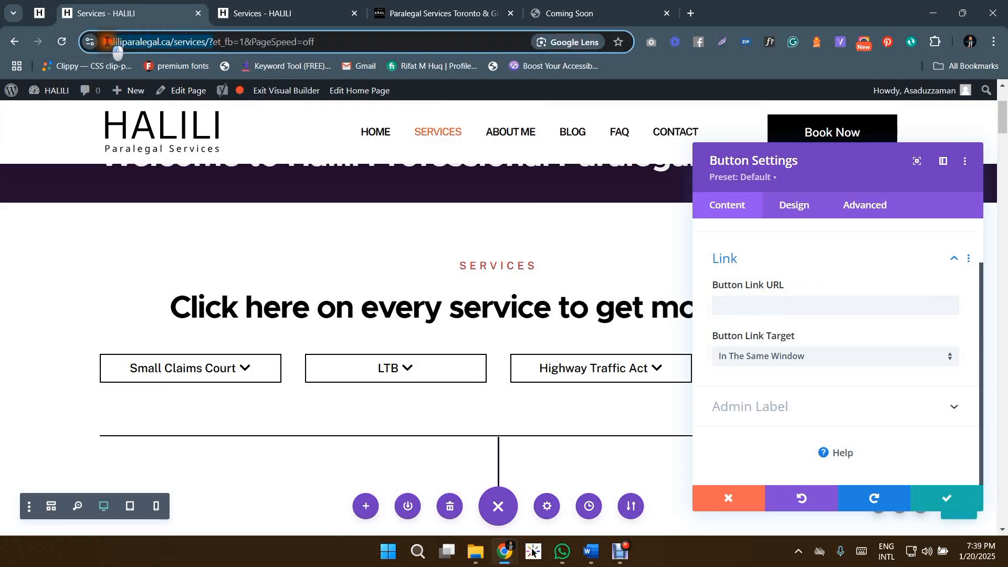
{"action": "left_click_drag", "start_coordinate": [107, 41], "coordinate": [99, 42]}
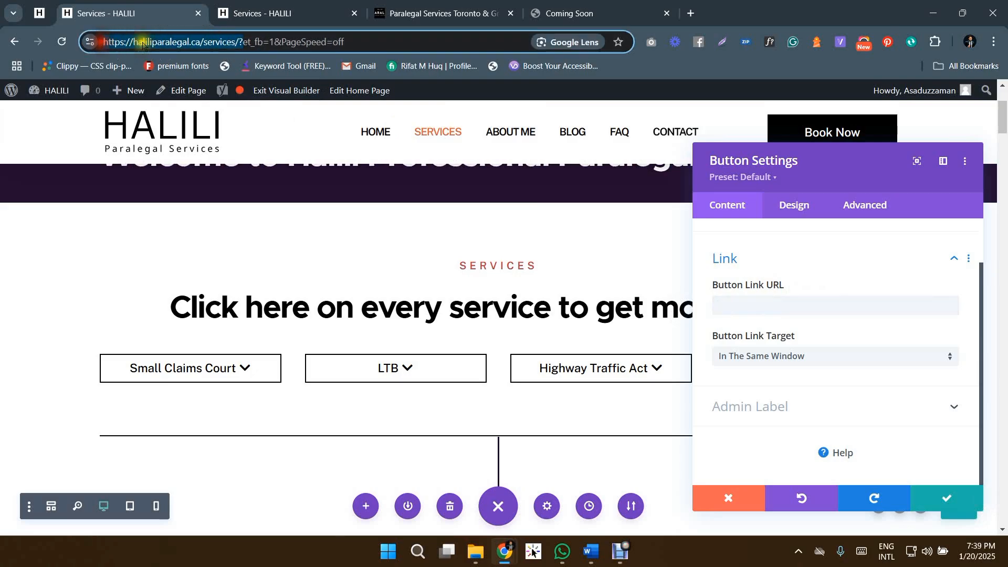
{"action": "right_click", "coordinate": [218, 46]}
{"action": "left_click", "coordinate": [262, 154]}
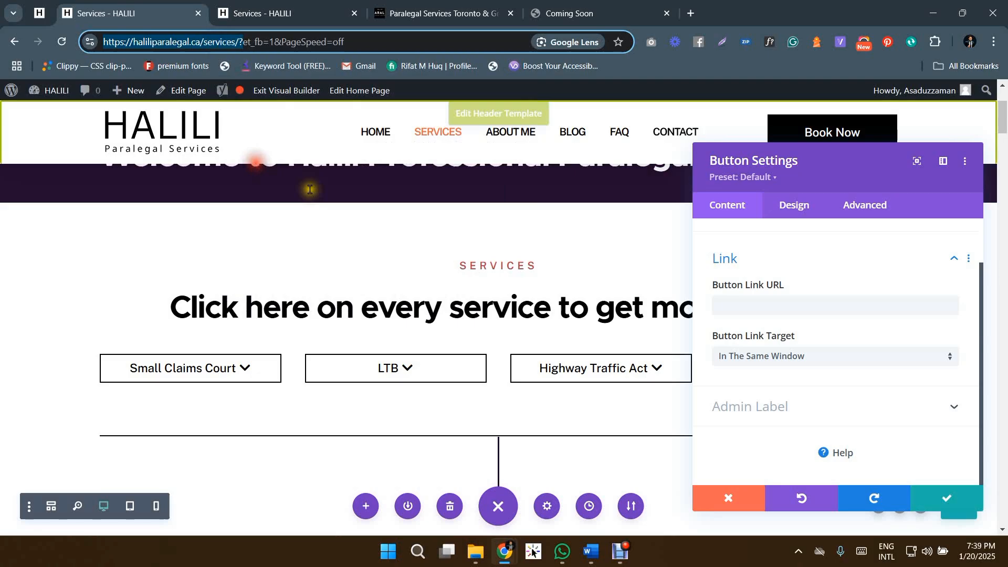
{"action": "right_click", "coordinate": [738, 310]}
{"action": "left_click", "coordinate": [784, 126]}
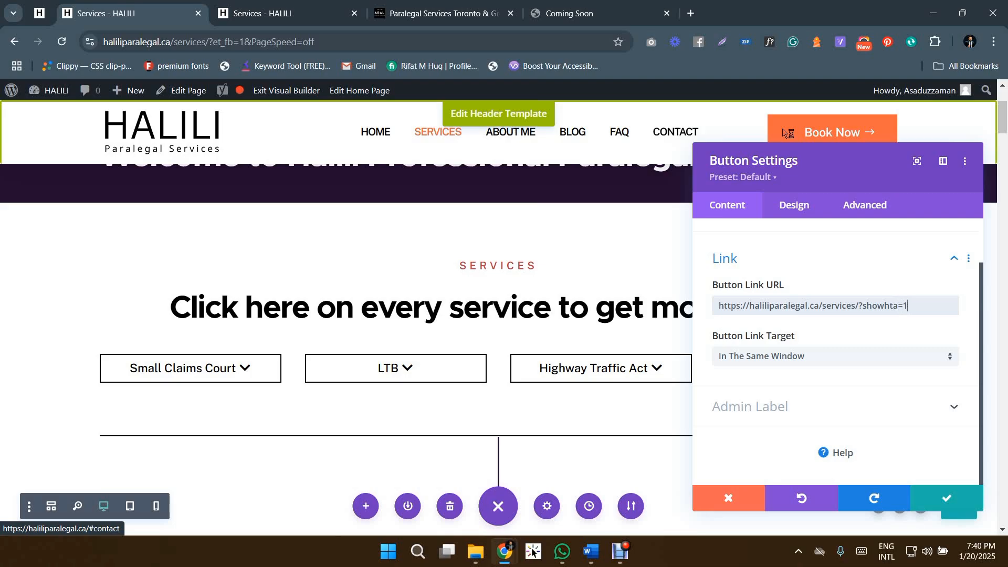
Step: Review the parameter part of the Highway Traffic Act button's link, apply the button settings and save the page
{"action": "left_click_drag", "start_coordinate": [912, 305], "coordinate": [832, 306]}
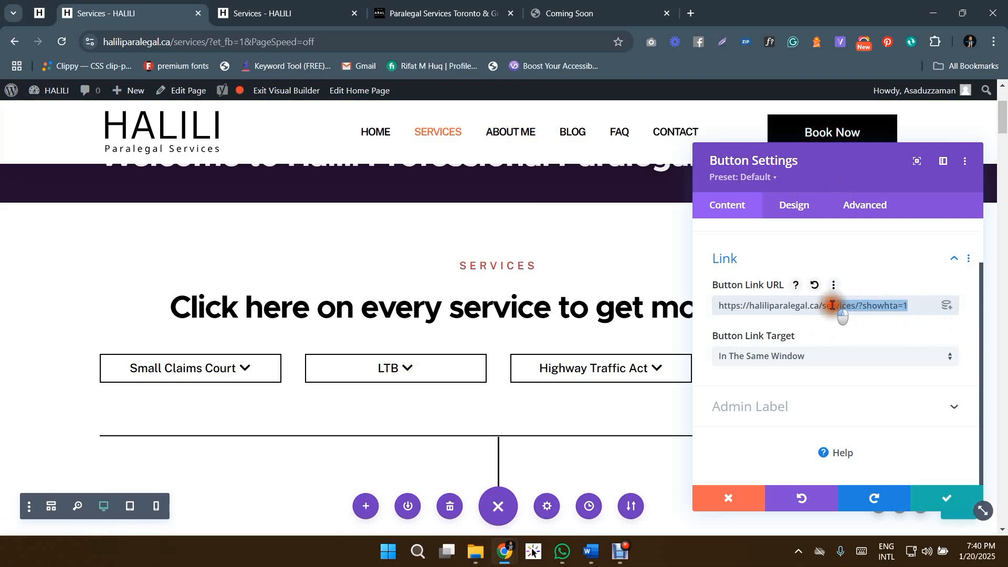
{"action": "left_click_drag", "start_coordinate": [913, 306], "coordinate": [799, 315]}
{"action": "left_click", "coordinate": [799, 310]}
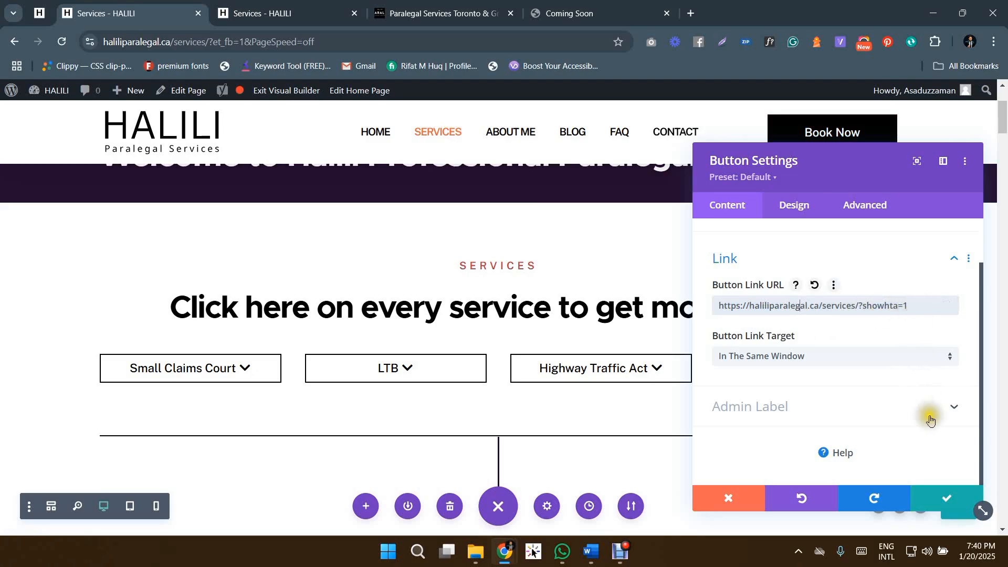
{"action": "left_click", "coordinate": [908, 306]}
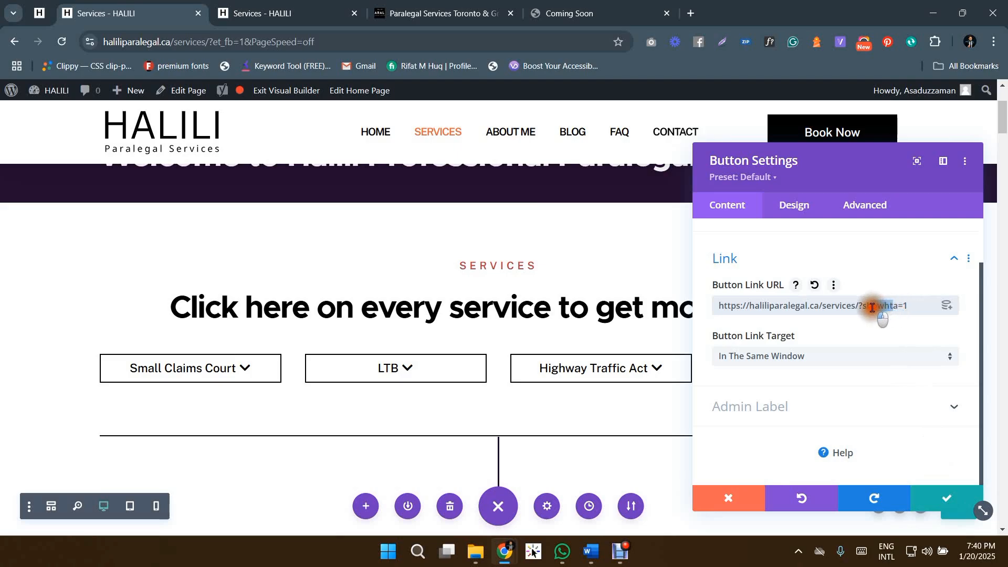
{"action": "left_click", "coordinate": [945, 497]}
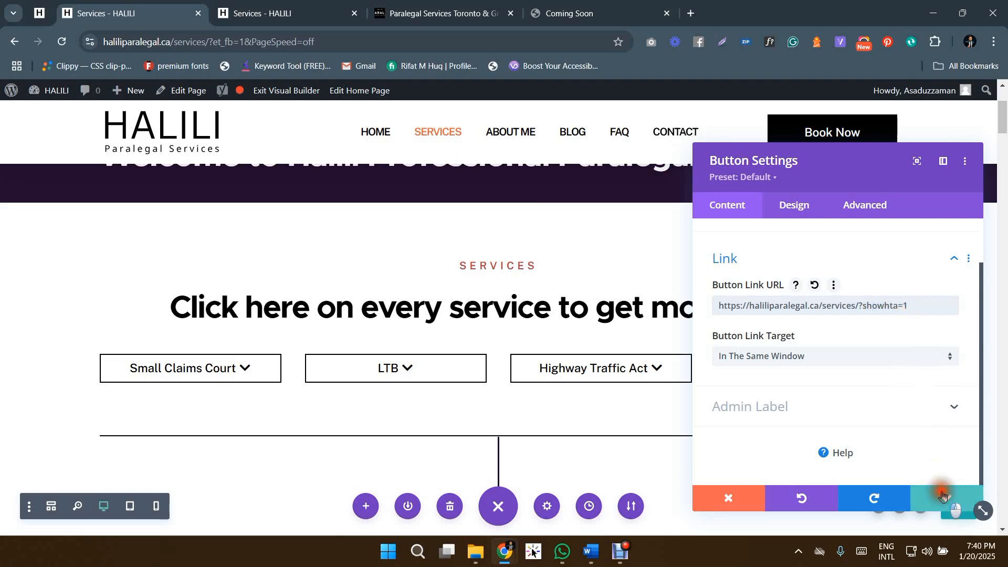
{"action": "left_click", "coordinate": [951, 515]}
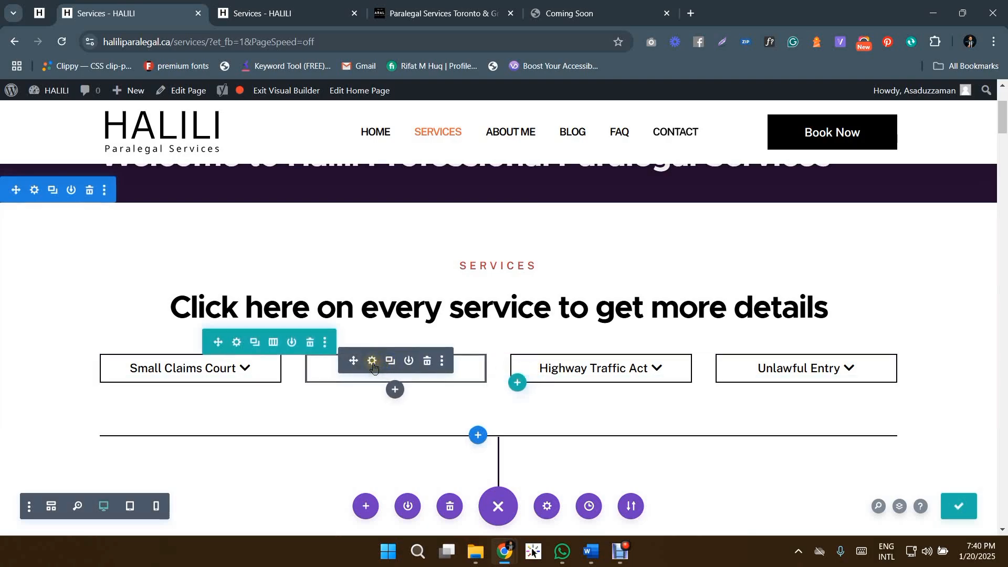
Step: Check how the URL parameter is written in the LTB button's link and close its settings
{"action": "left_click", "coordinate": [372, 361]}
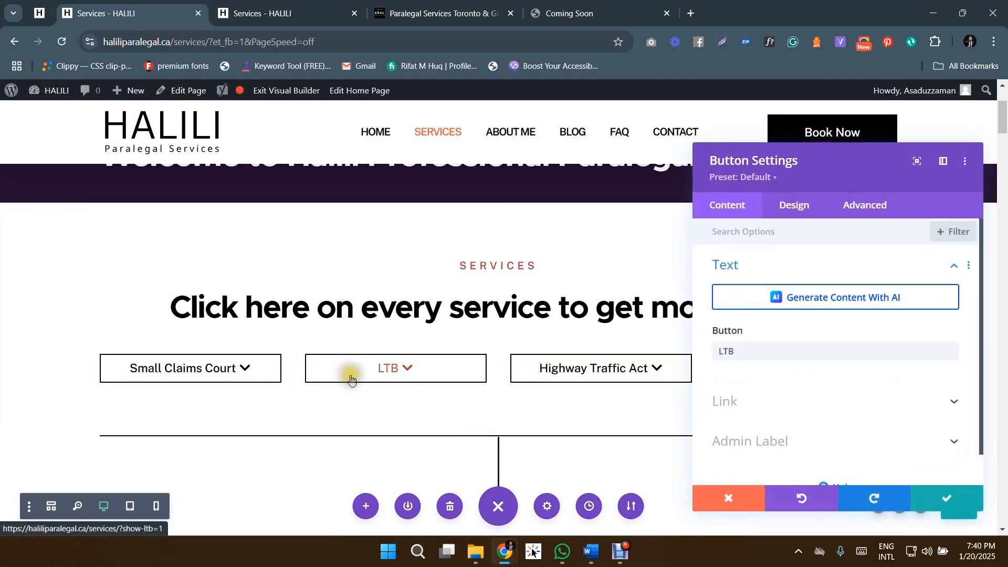
{"action": "left_click", "coordinate": [740, 402]}
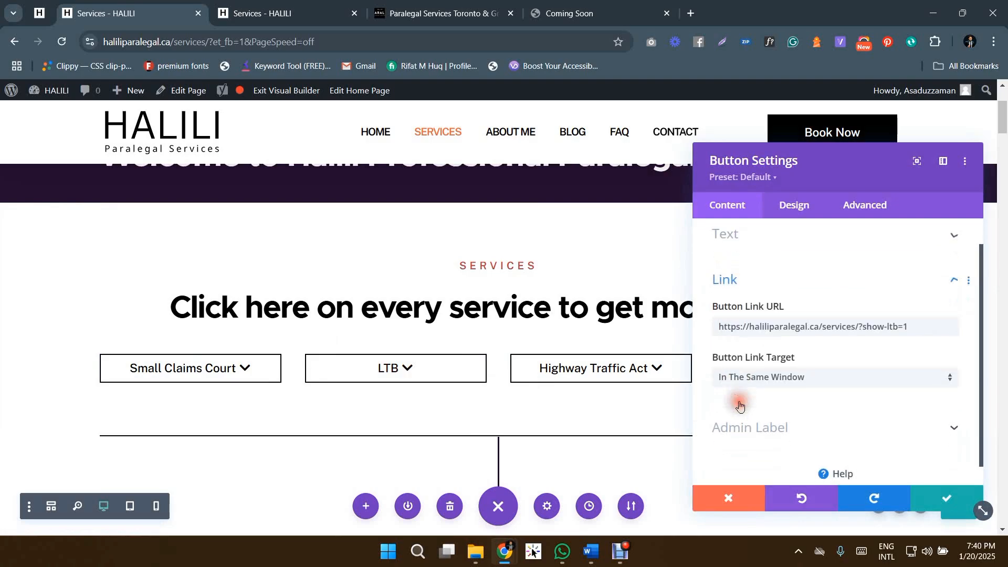
{"action": "left_click", "coordinate": [863, 307]}
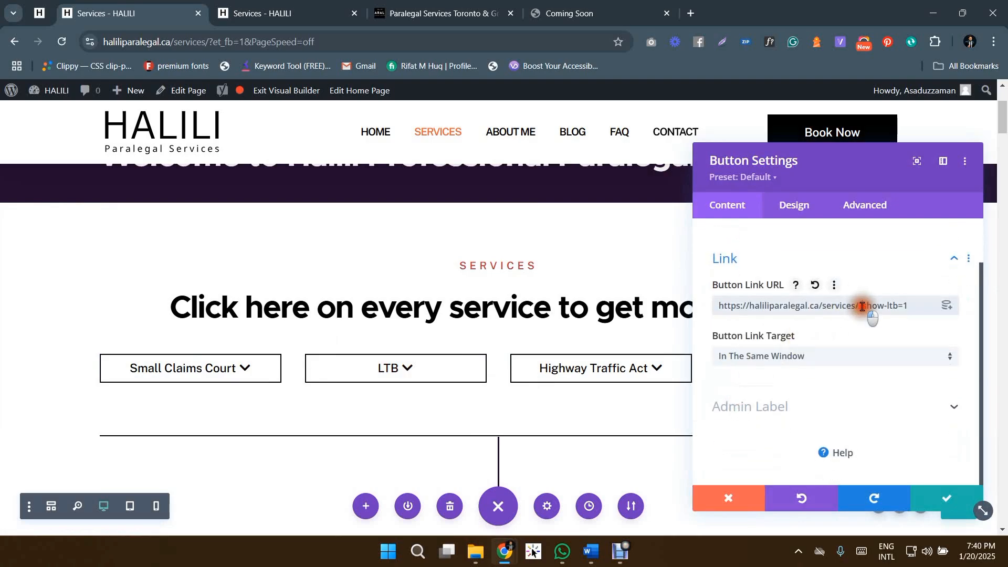
{"action": "left_click", "coordinate": [912, 307]}
{"action": "left_click", "coordinate": [924, 496]}
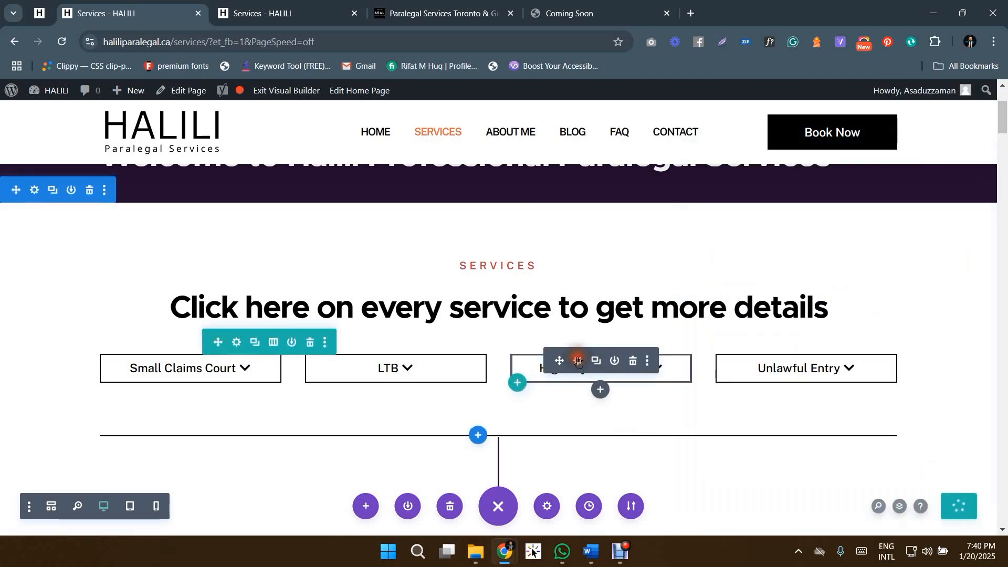
Step: Change the parameter in the Highway Traffic Act button's link URL to show-hta and apply the button settings
{"action": "left_click", "coordinate": [578, 361]}
{"action": "left_click", "coordinate": [754, 401]}
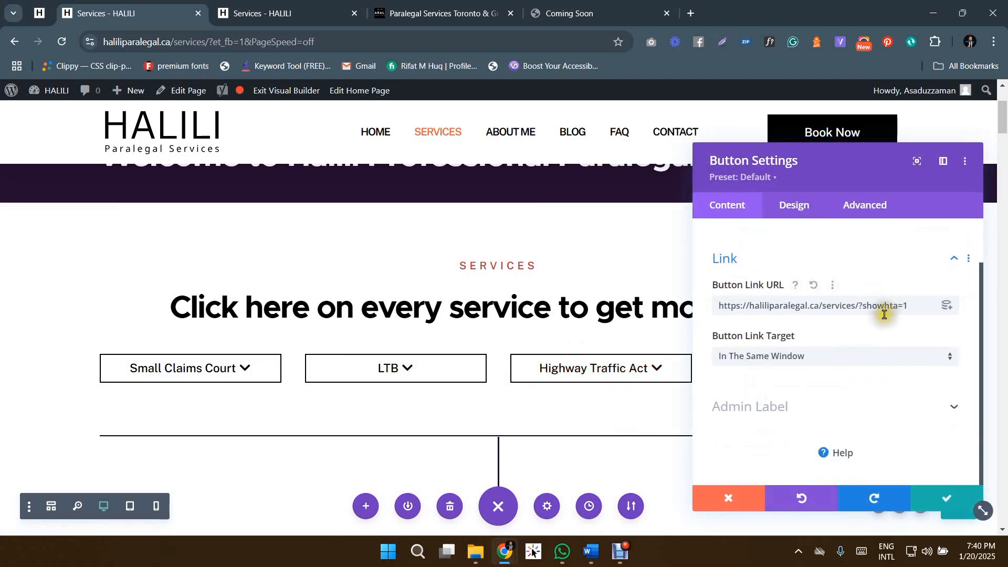
{"action": "left_click", "coordinate": [886, 309]}
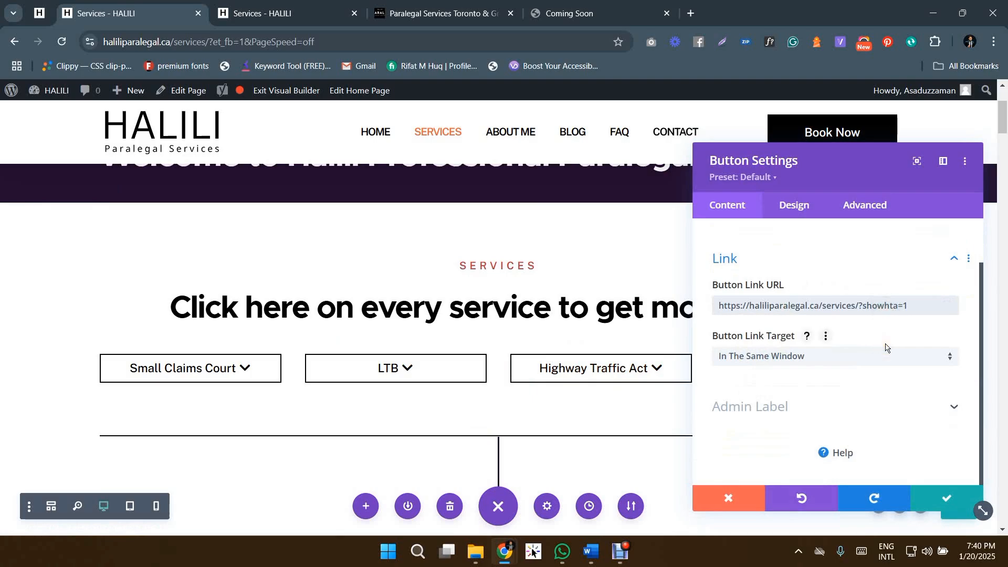
{"action": "left_click", "coordinate": [888, 306]}
{"action": "type", "text": "-"}
{"action": "left_click", "coordinate": [944, 506]}
Step: Change the URL parameter in the Highway Traffic Act section's display condition to show-hta, apply the section settings and save the page
{"action": "scroll", "coordinate": [420, 404], "scroll_direction": "down", "scroll_amount": 3}
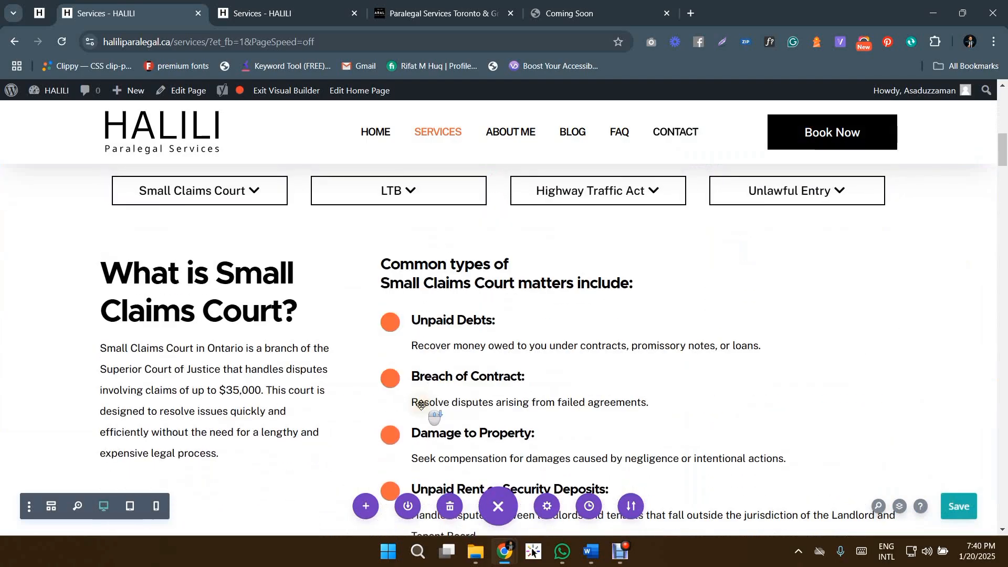
{"action": "scroll", "coordinate": [421, 404], "scroll_direction": "down", "scroll_amount": 15}
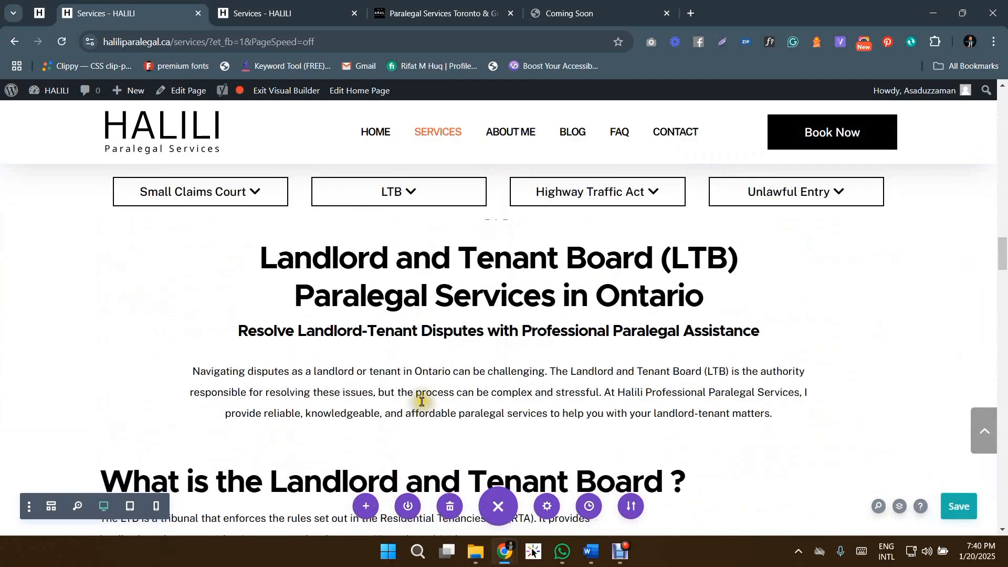
{"action": "scroll", "coordinate": [421, 401], "scroll_direction": "down", "scroll_amount": 10}
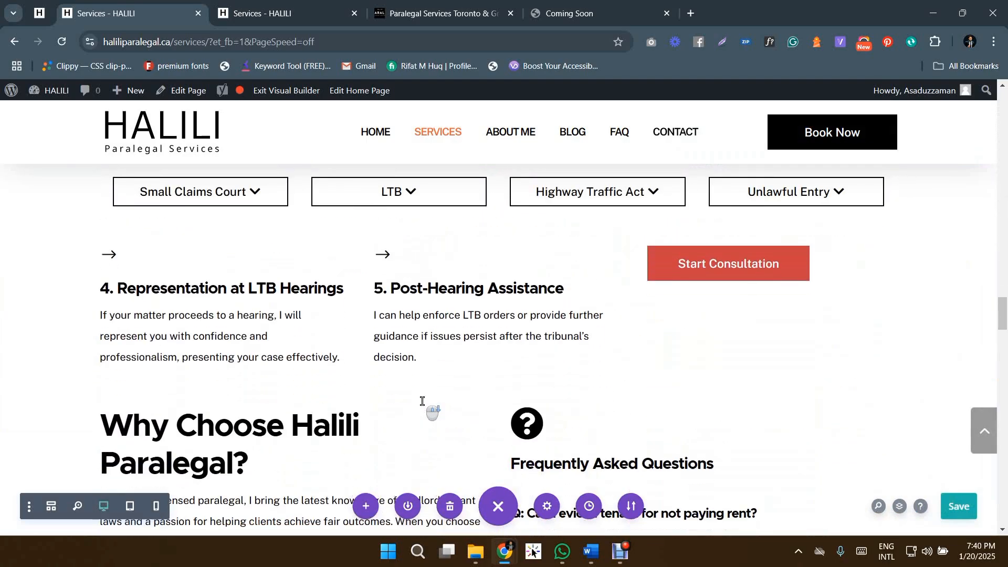
{"action": "scroll", "coordinate": [422, 401], "scroll_direction": "down", "scroll_amount": 3}
{"action": "scroll", "coordinate": [428, 404], "scroll_direction": "up", "scroll_amount": 7}
{"action": "scroll", "coordinate": [436, 402], "scroll_direction": "down", "scroll_amount": 11}
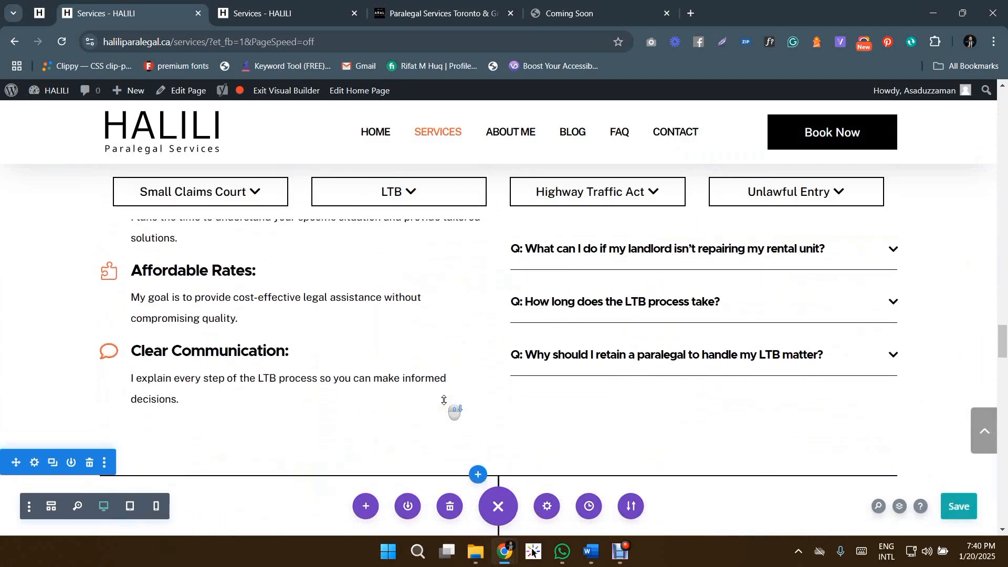
{"action": "scroll", "coordinate": [444, 401], "scroll_direction": "down", "scroll_amount": 3}
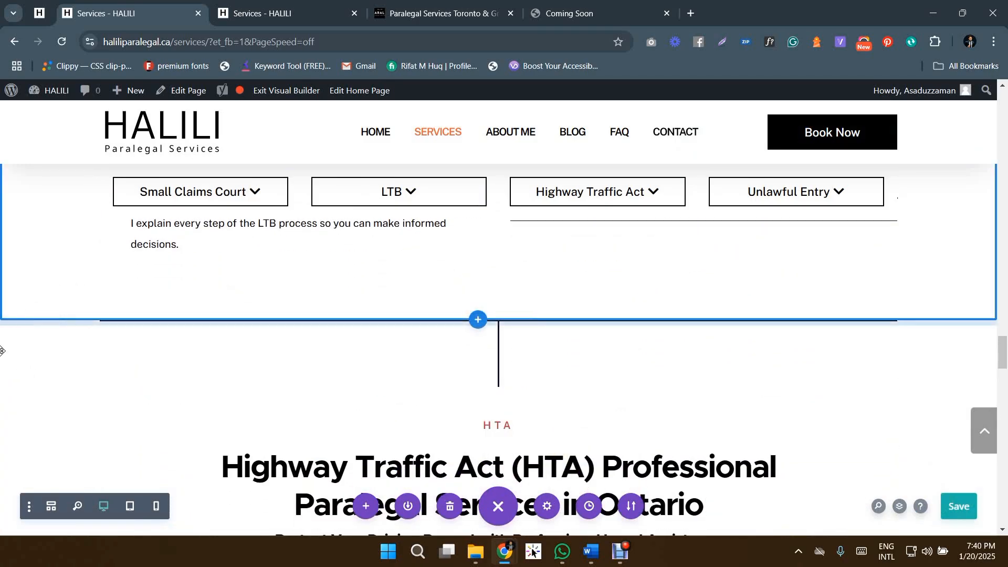
{"action": "left_click", "coordinate": [35, 319]}
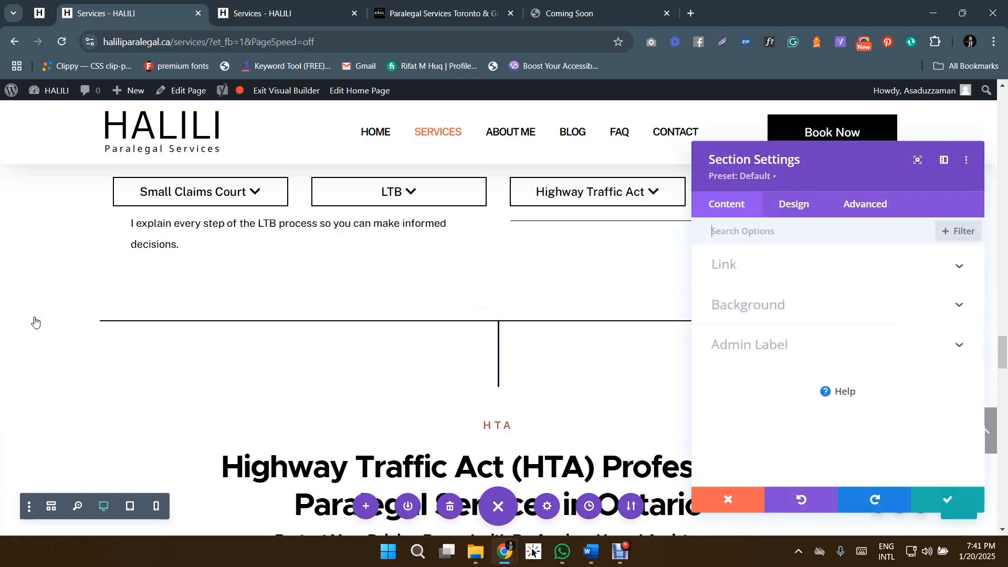
{"action": "left_click", "coordinate": [847, 211]}
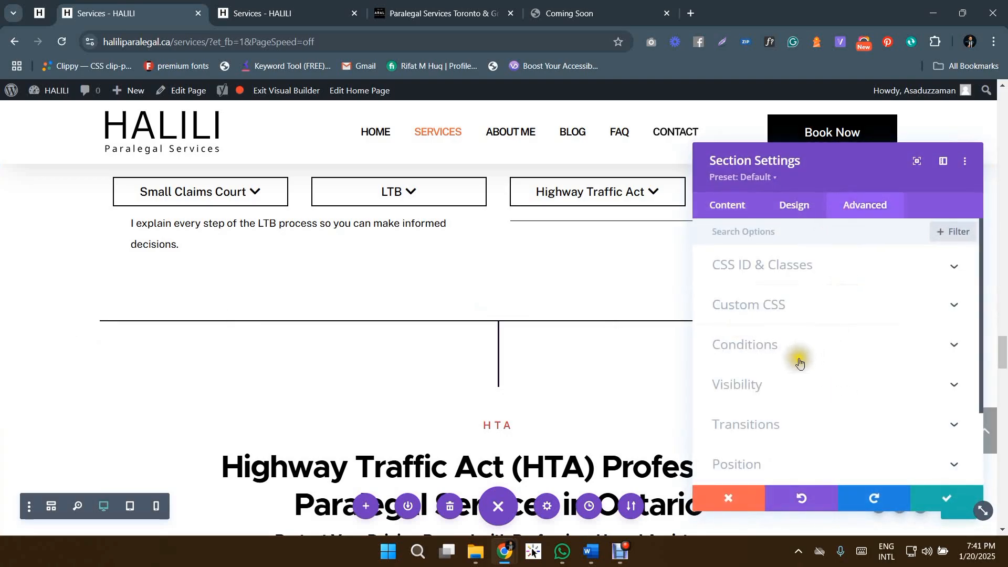
{"action": "left_click", "coordinate": [785, 354]}
{"action": "scroll", "coordinate": [756, 326], "scroll_direction": "down", "scroll_amount": 1}
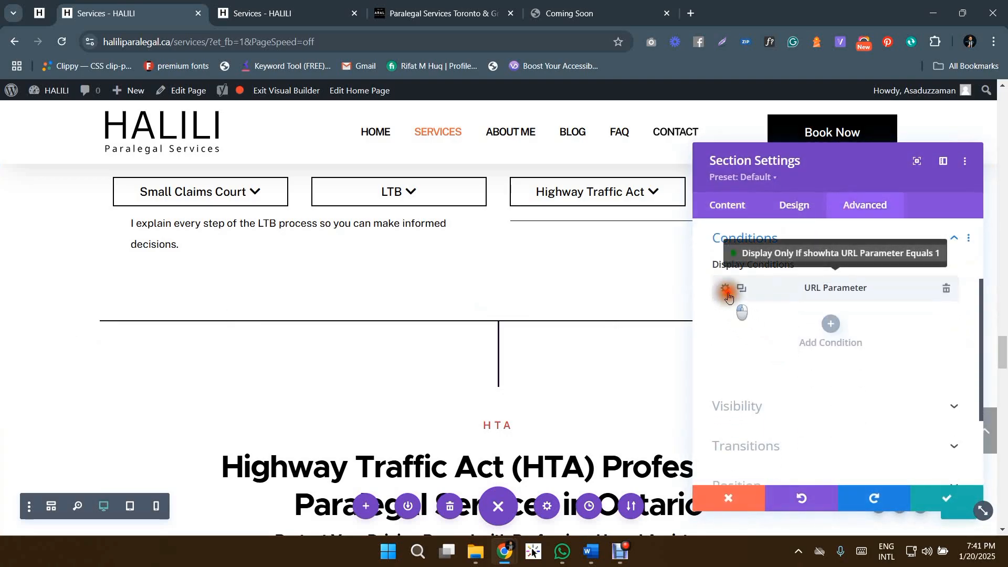
{"action": "left_click", "coordinate": [725, 289]}
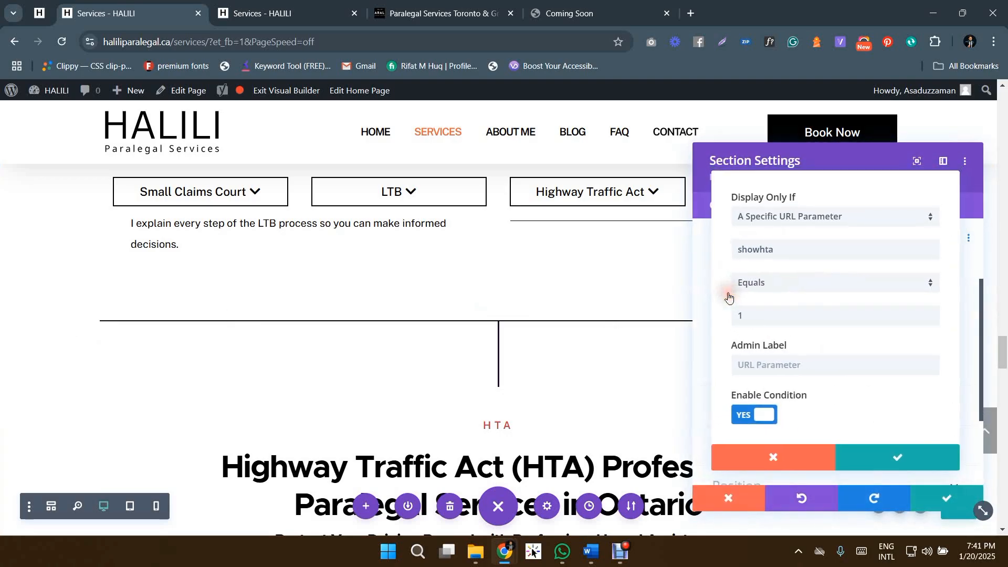
{"action": "left_click", "coordinate": [758, 253]}
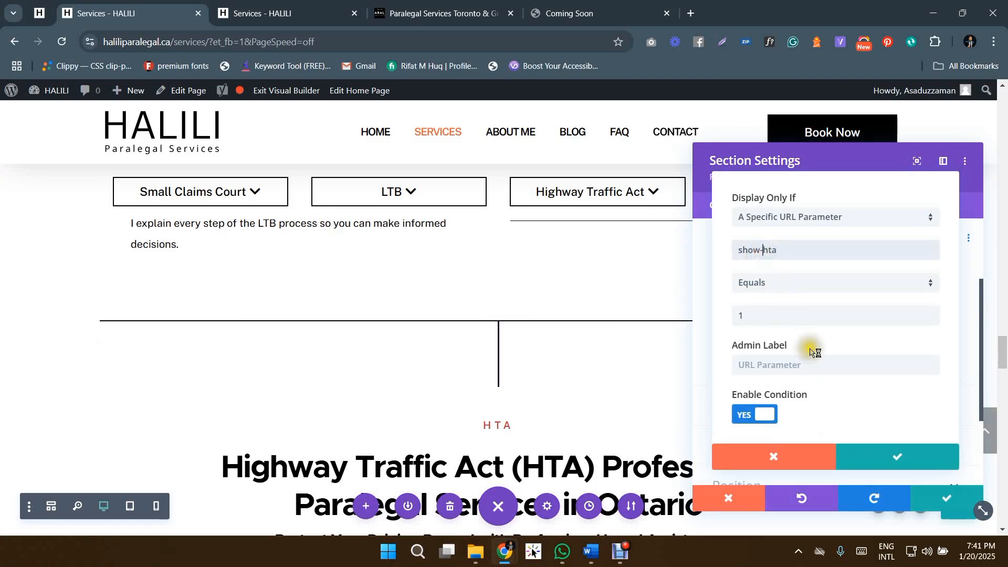
{"action": "type", "text": "-"}
{"action": "left_click", "coordinate": [888, 458]}
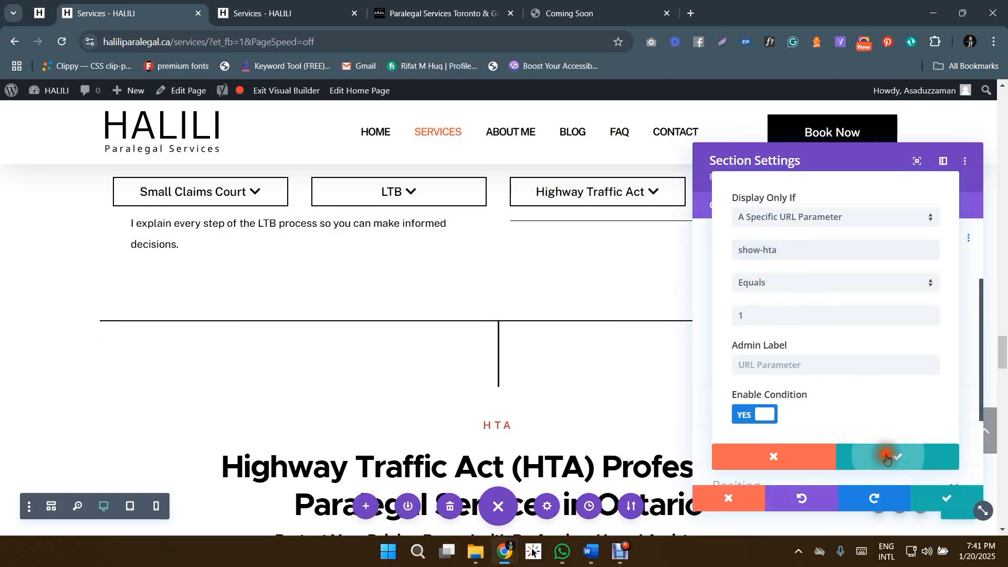
{"action": "left_click", "coordinate": [939, 502]}
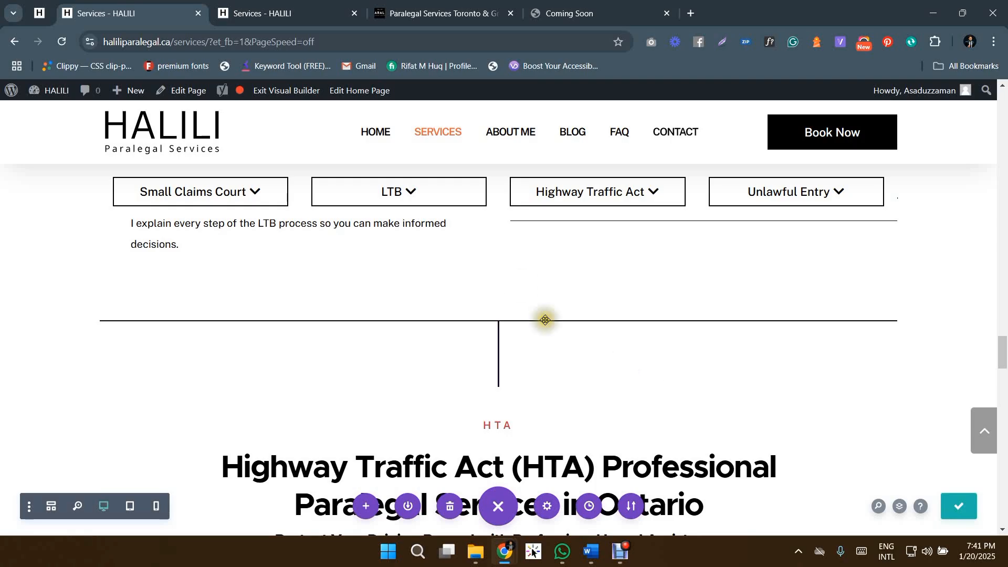
Step: Reload the live Services page without a URL parameter and examine what is displayed below the four service buttons
{"action": "left_click", "coordinate": [259, 6]}
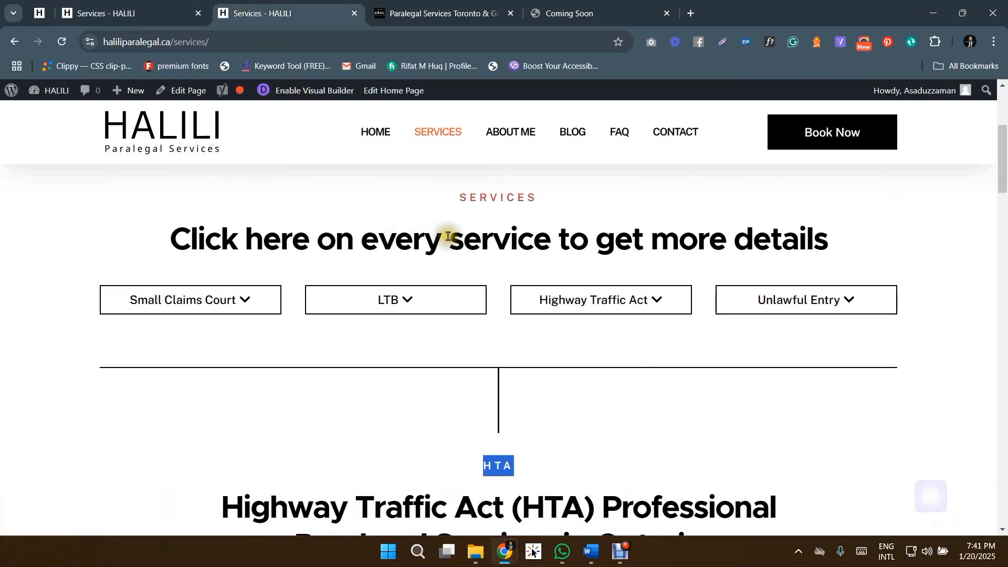
{"action": "scroll", "coordinate": [446, 231], "scroll_direction": "up", "scroll_amount": 5}
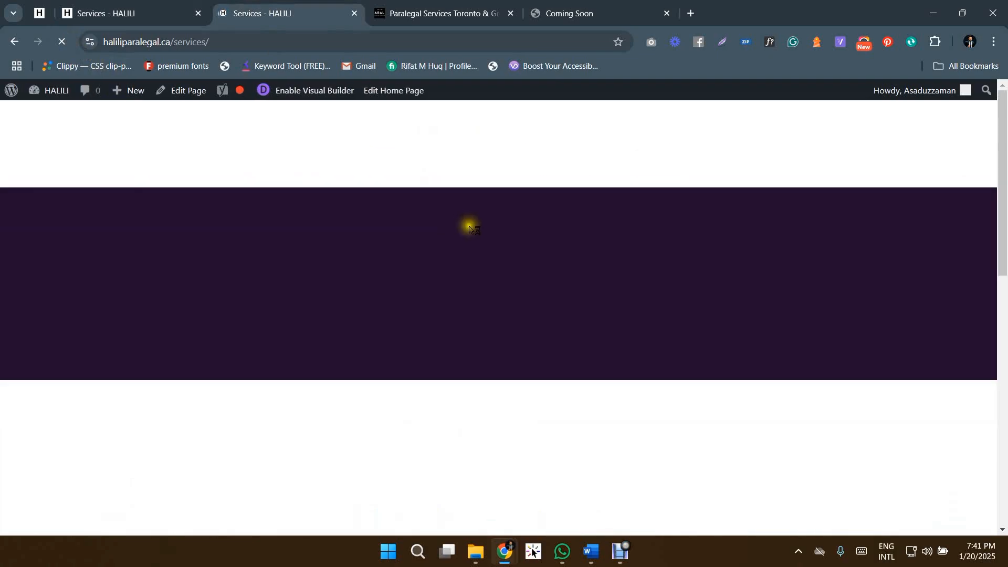
{"action": "scroll", "coordinate": [470, 227], "scroll_direction": "up", "scroll_amount": 2}
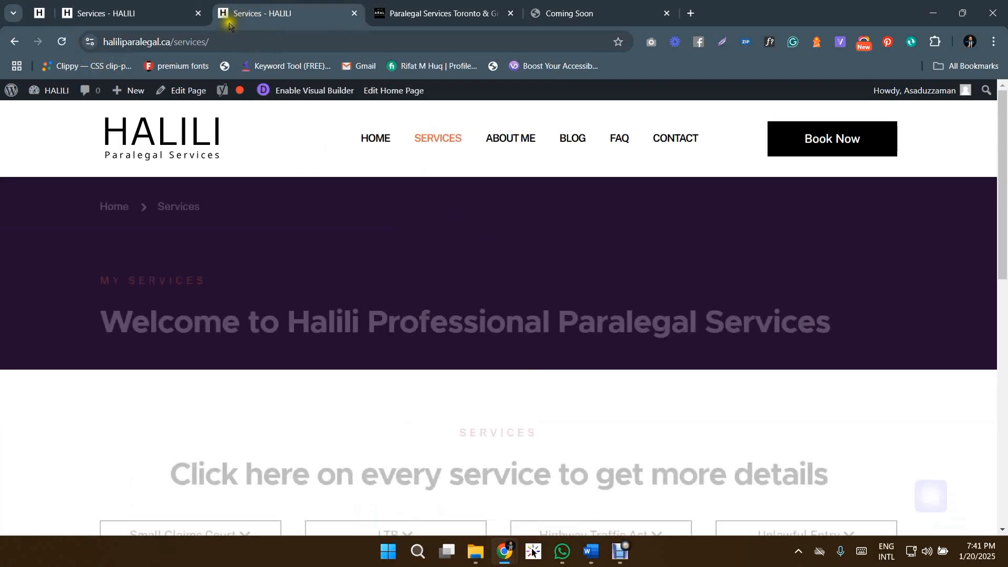
{"action": "scroll", "coordinate": [701, 314], "scroll_direction": "down", "scroll_amount": 5}
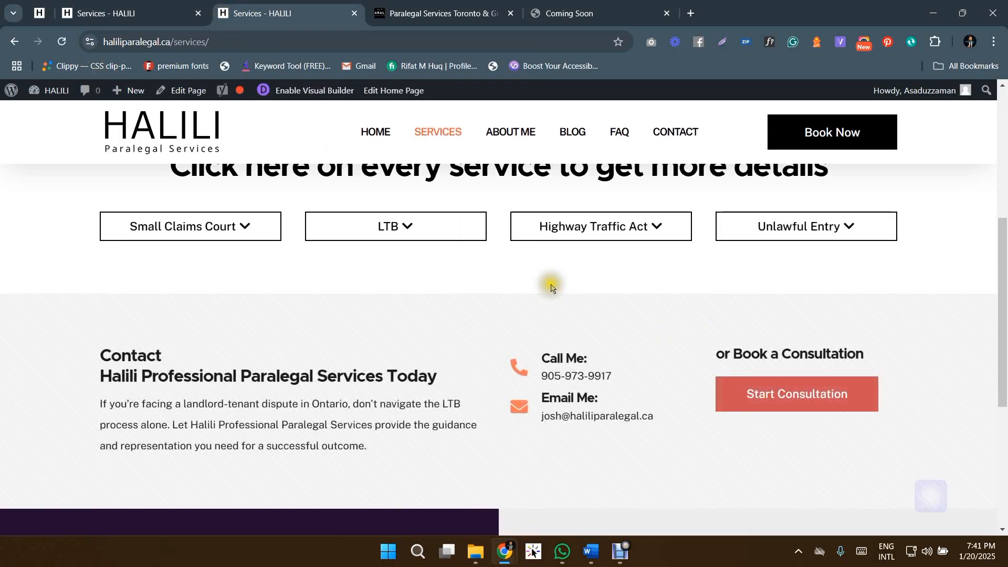
{"action": "scroll", "coordinate": [531, 347], "scroll_direction": "up", "scroll_amount": 2}
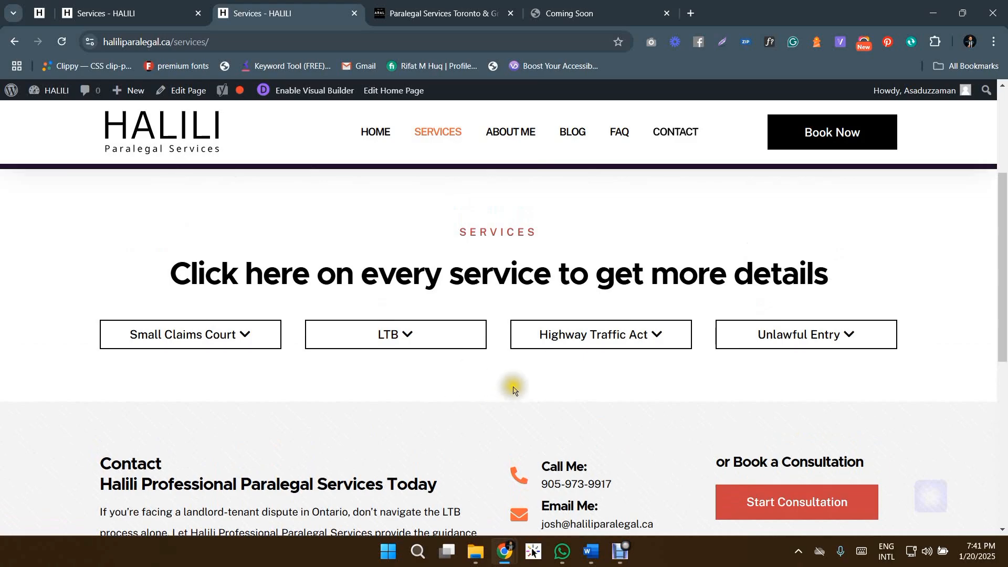
{"action": "scroll", "coordinate": [513, 388], "scroll_direction": "up", "scroll_amount": 1}
{"action": "scroll", "coordinate": [515, 389], "scroll_direction": "down", "scroll_amount": 1}
{"action": "scroll", "coordinate": [536, 394], "scroll_direction": "down", "scroll_amount": 1}
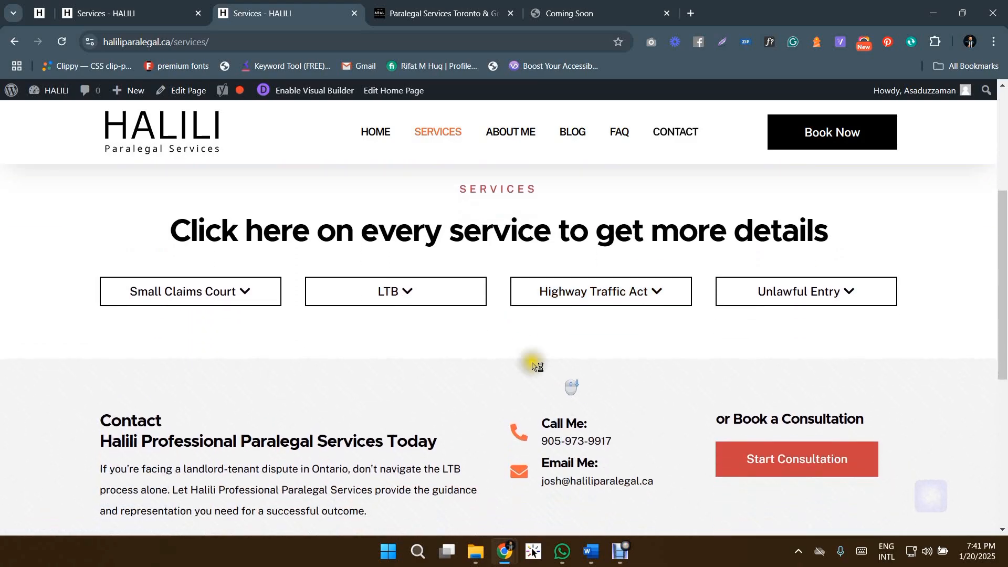
{"action": "scroll", "coordinate": [628, 300], "scroll_direction": "up", "scroll_amount": 1}
{"action": "scroll", "coordinate": [625, 302], "scroll_direction": "down", "scroll_amount": 1}
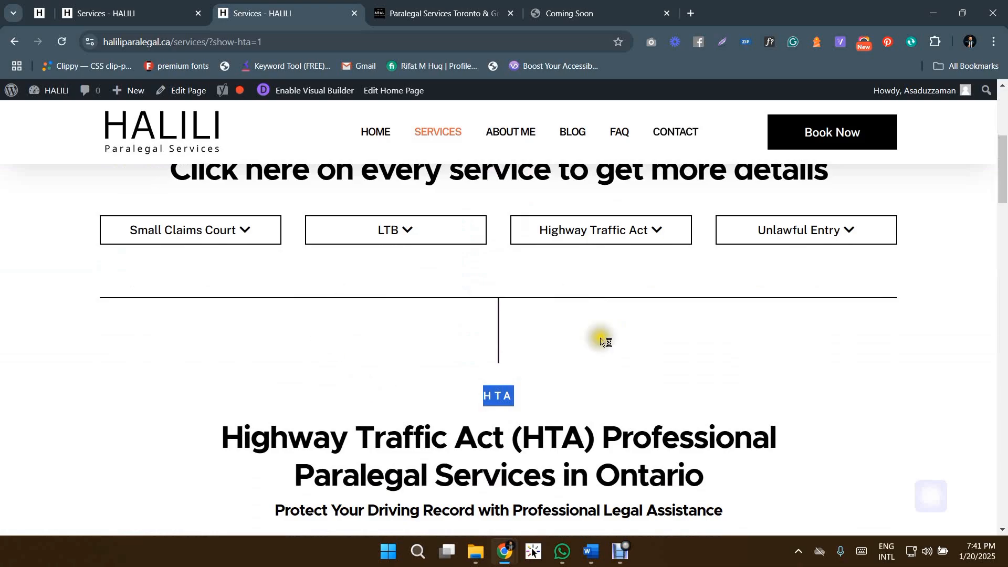
Step: Follow the Highway Traffic Act button's link on the live Services page and examine the content displayed with show-hta=1
{"action": "scroll", "coordinate": [623, 359], "scroll_direction": "down", "scroll_amount": 3}
{"action": "scroll", "coordinate": [623, 358], "scroll_direction": "down", "scroll_amount": 15}
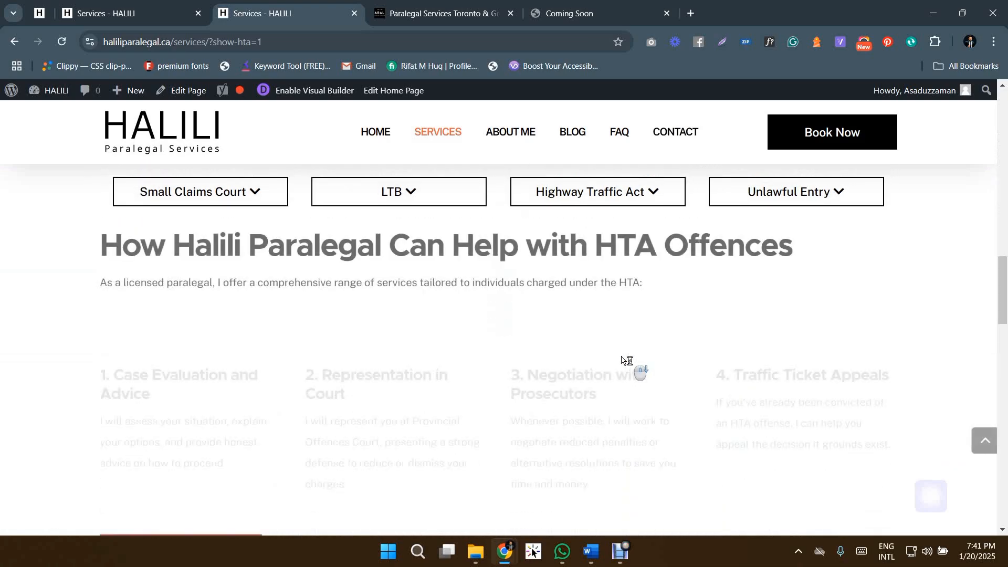
{"action": "scroll", "coordinate": [623, 358], "scroll_direction": "up", "scroll_amount": 6}
{"action": "scroll", "coordinate": [623, 358], "scroll_direction": "up", "scroll_amount": 10}
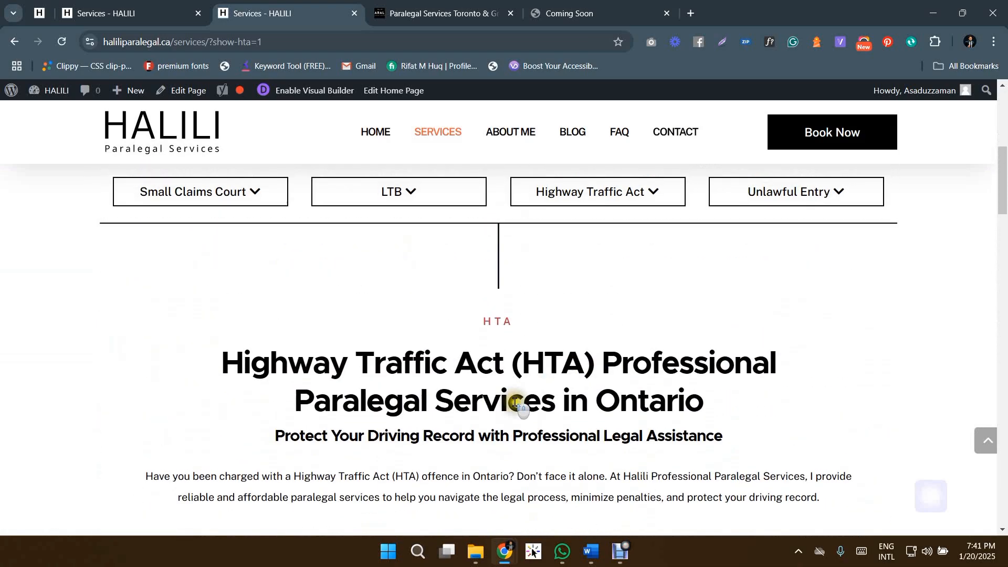
{"action": "scroll", "coordinate": [515, 401], "scroll_direction": "down", "scroll_amount": 12}
{"action": "scroll", "coordinate": [675, 387], "scroll_direction": "up", "scroll_amount": 12}
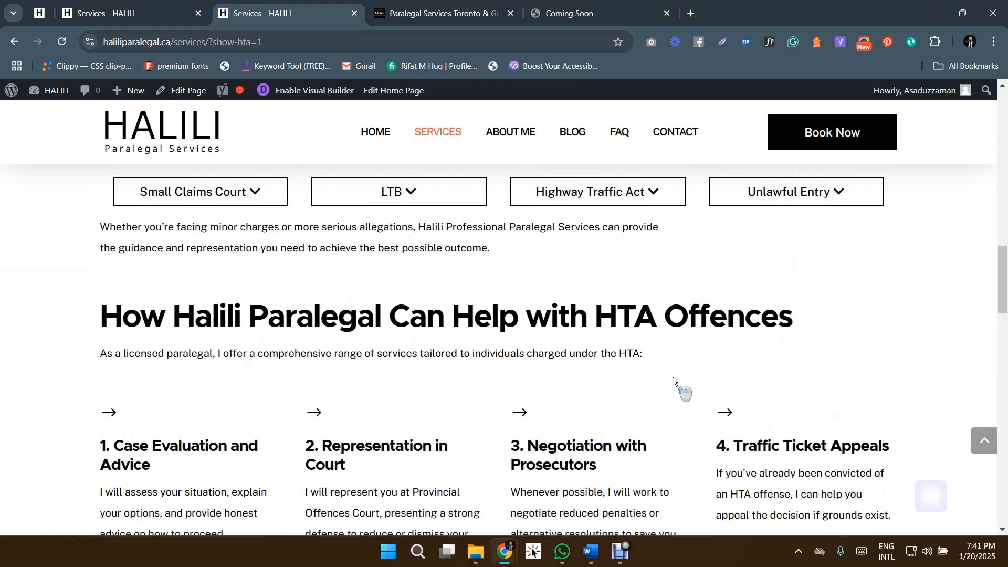
{"action": "scroll", "coordinate": [675, 384], "scroll_direction": "up", "scroll_amount": 8}
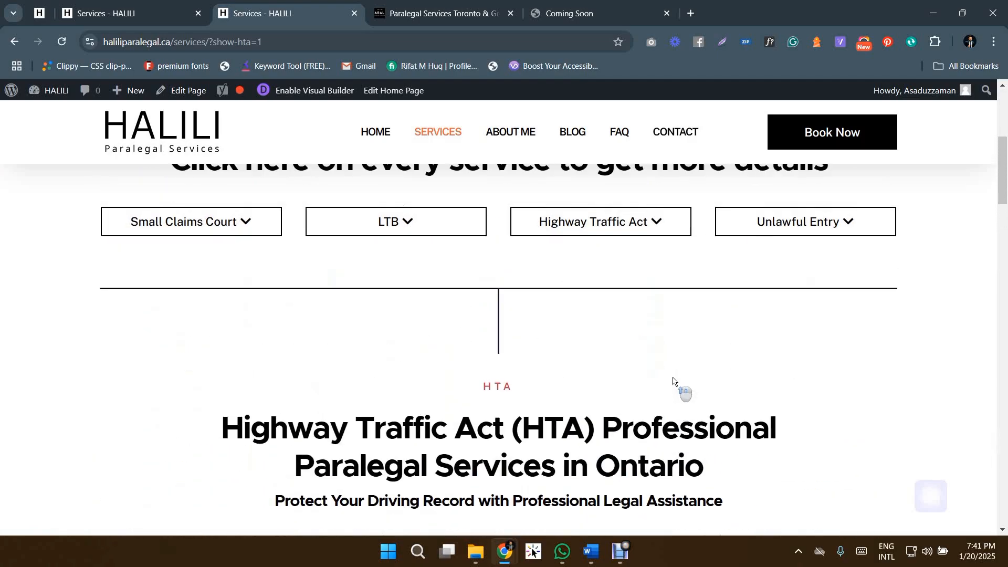
{"action": "scroll", "coordinate": [651, 316], "scroll_direction": "down", "scroll_amount": 1}
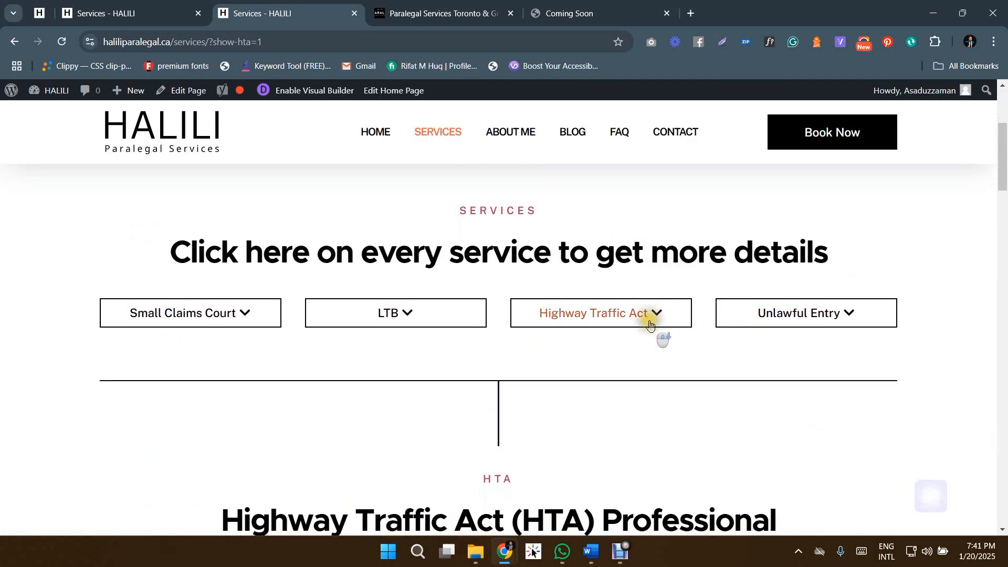
{"action": "scroll", "coordinate": [630, 346], "scroll_direction": "down", "scroll_amount": 1}
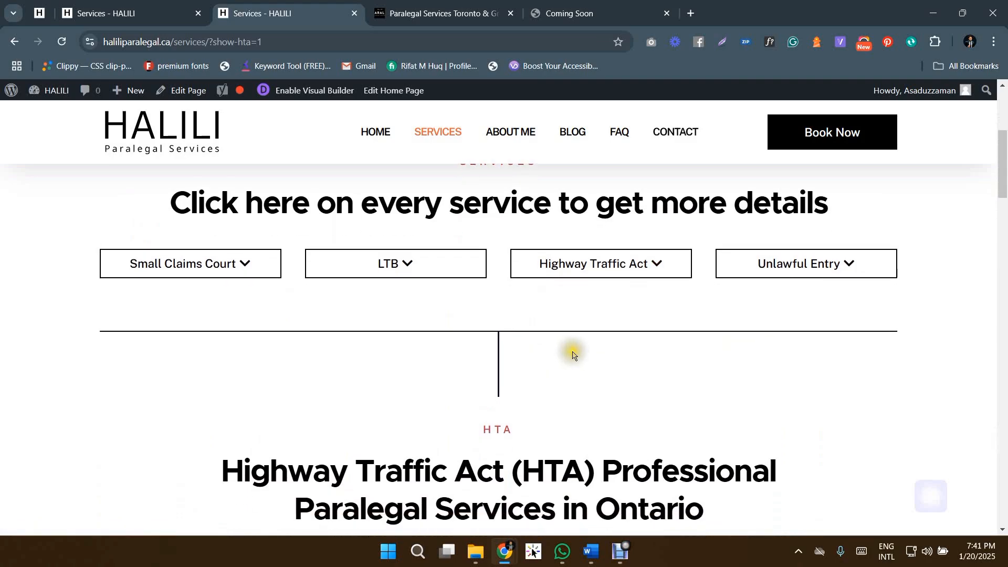
{"action": "scroll", "coordinate": [593, 336], "scroll_direction": "up", "scroll_amount": 1}
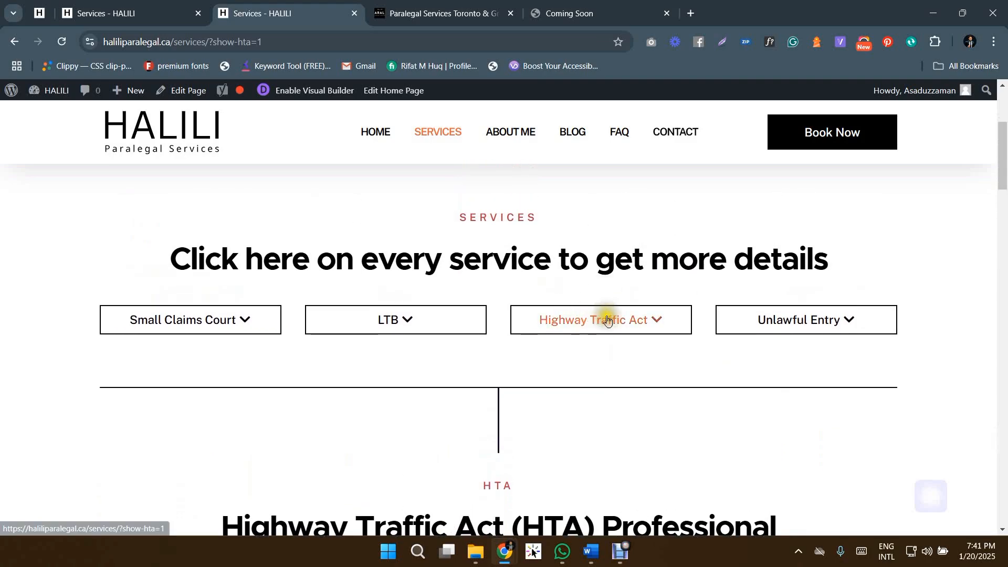